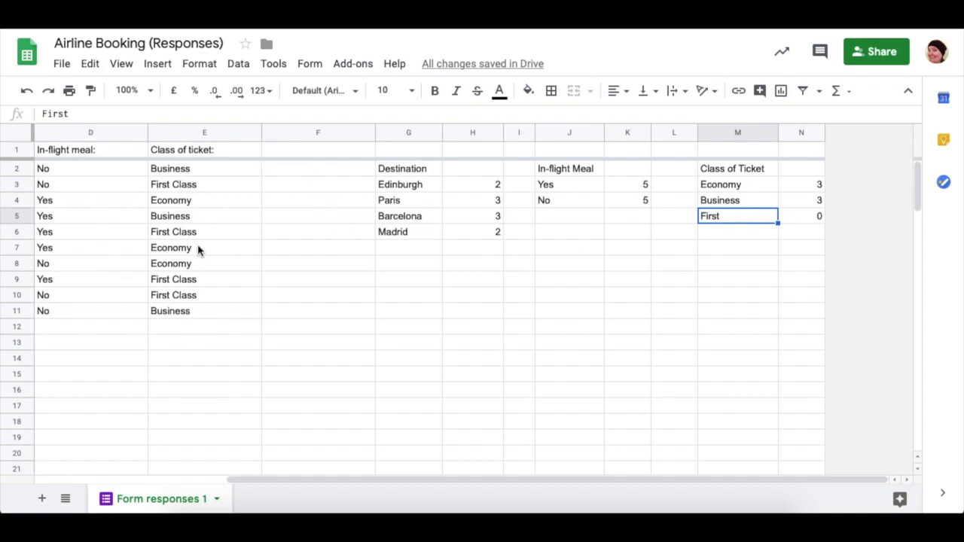
Change the 'First' label in M5 to 'First Class' and check it against the responses.
double_click(727, 220)
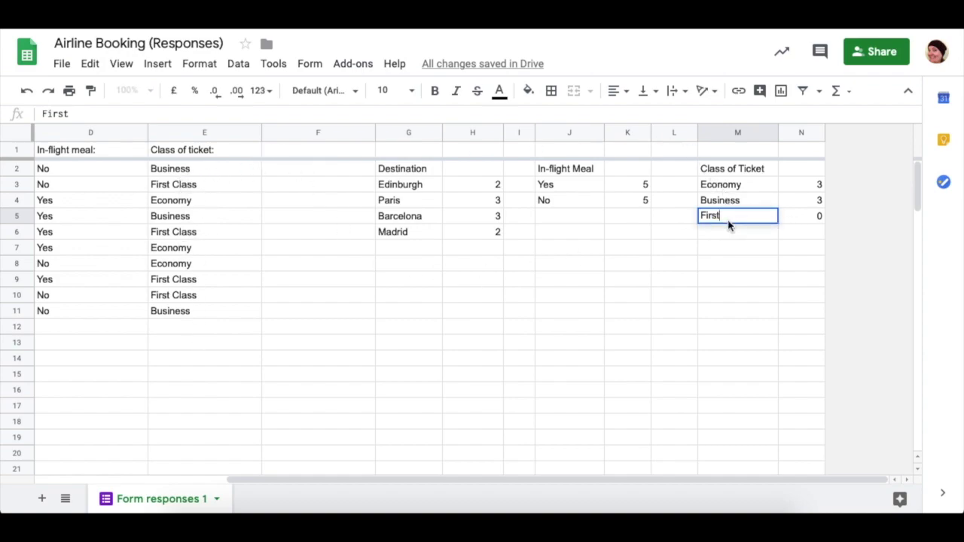
text(Class)
key(Return)
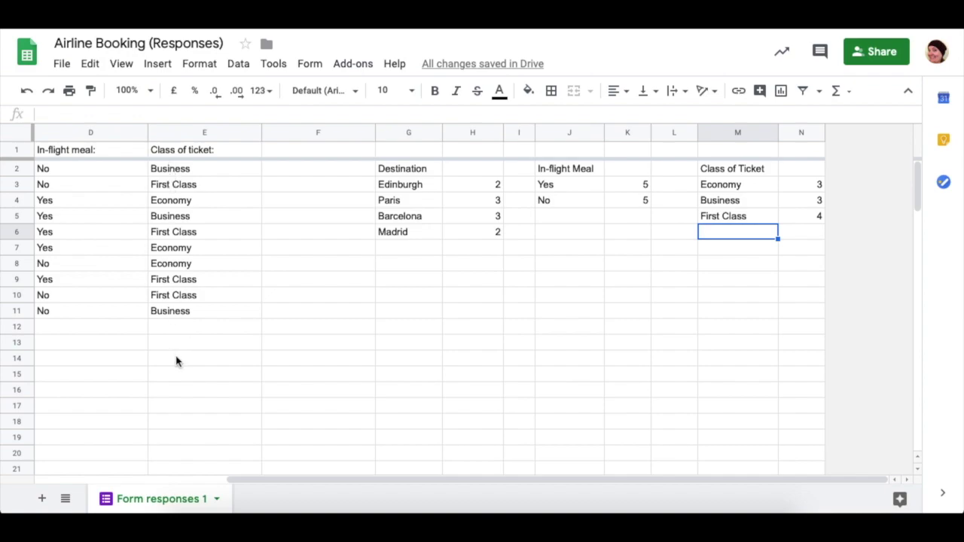
click(725, 216)
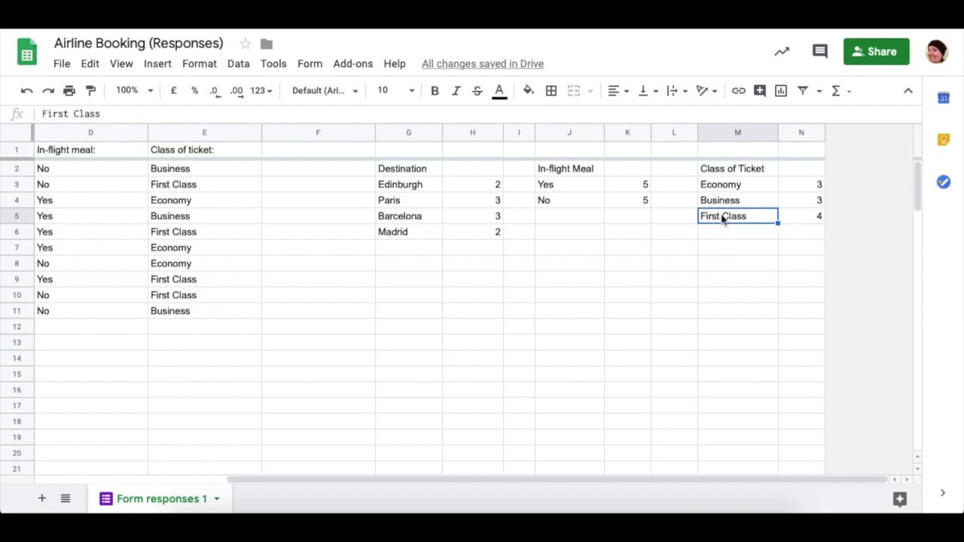
click(161, 189)
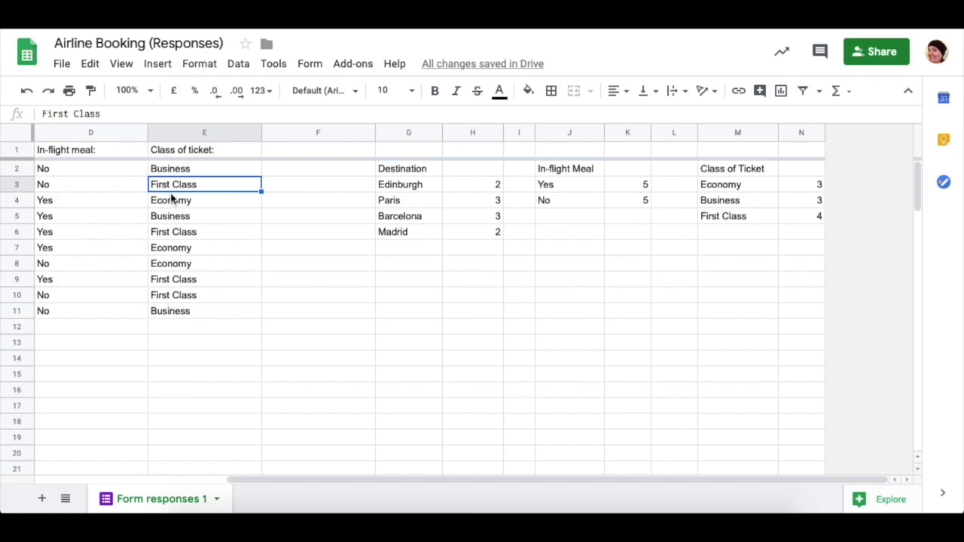
Add a new blank sheet and rename it 'Sales'.
click(43, 499)
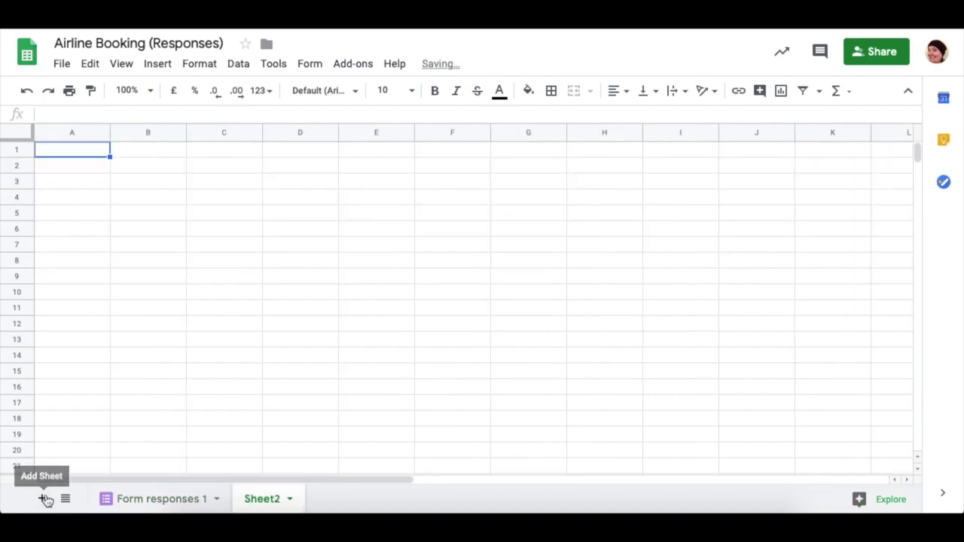
double_click(261, 500)
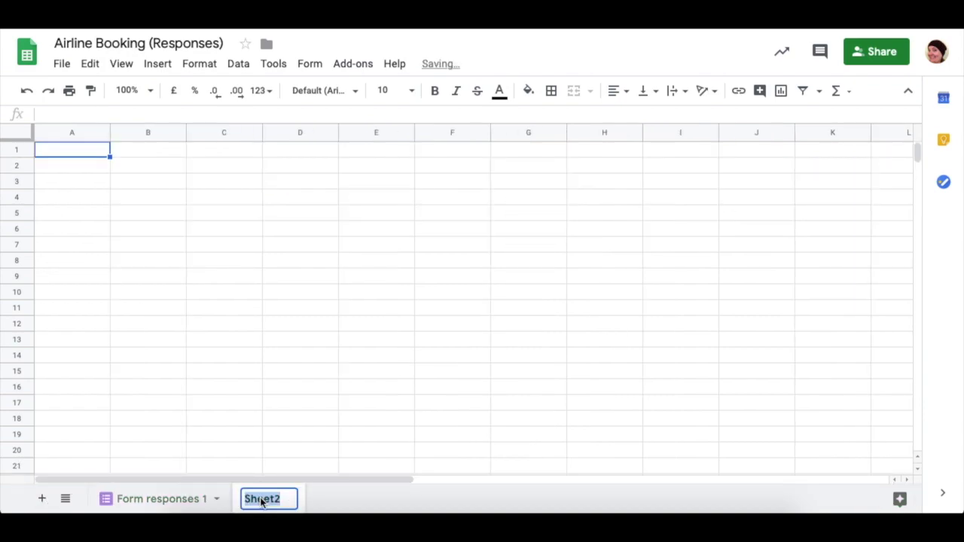
text(Sales)
key(Return)
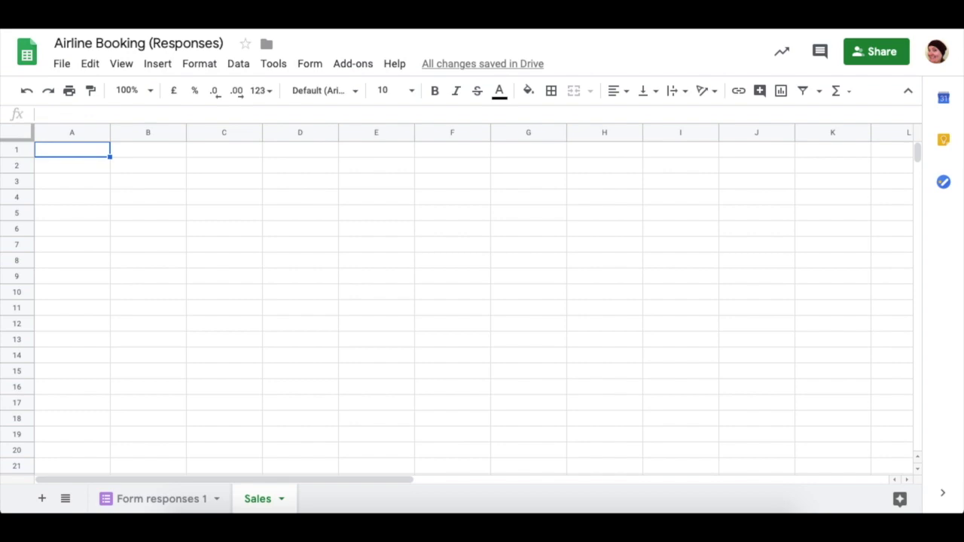
click(54, 144)
Enter 'From Flights' in A1, with Edinburgh, Paris, Barcelona and Madrid below it.
text(From Flights)
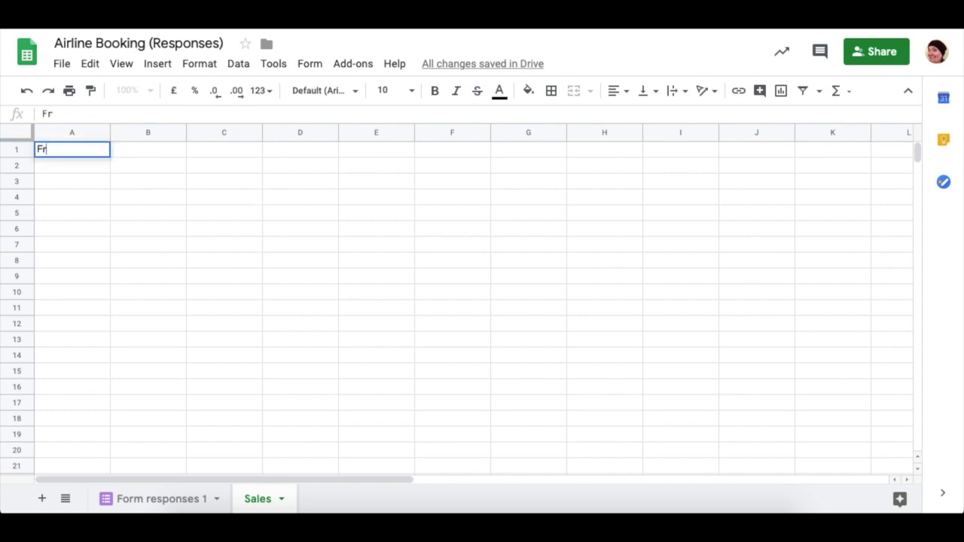
key(Return)
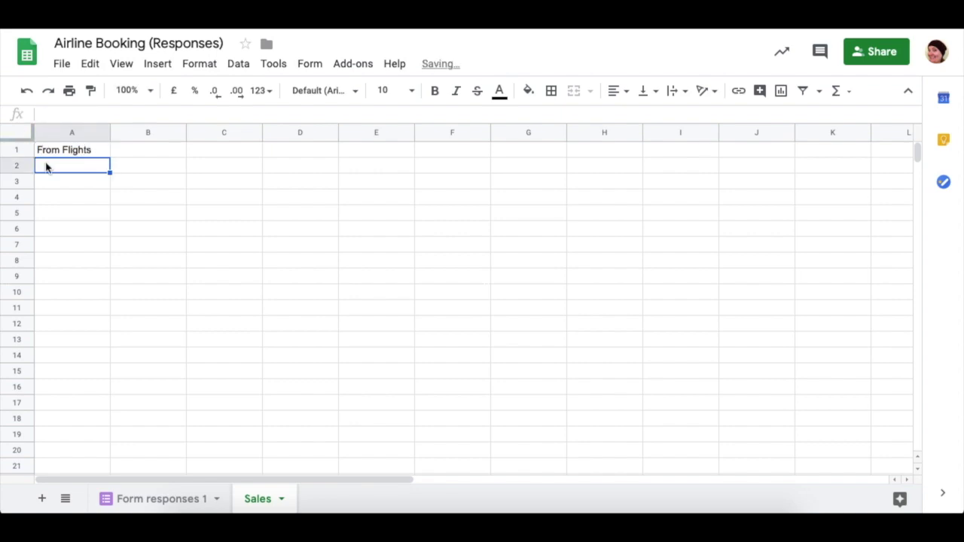
text(Edinburgh)
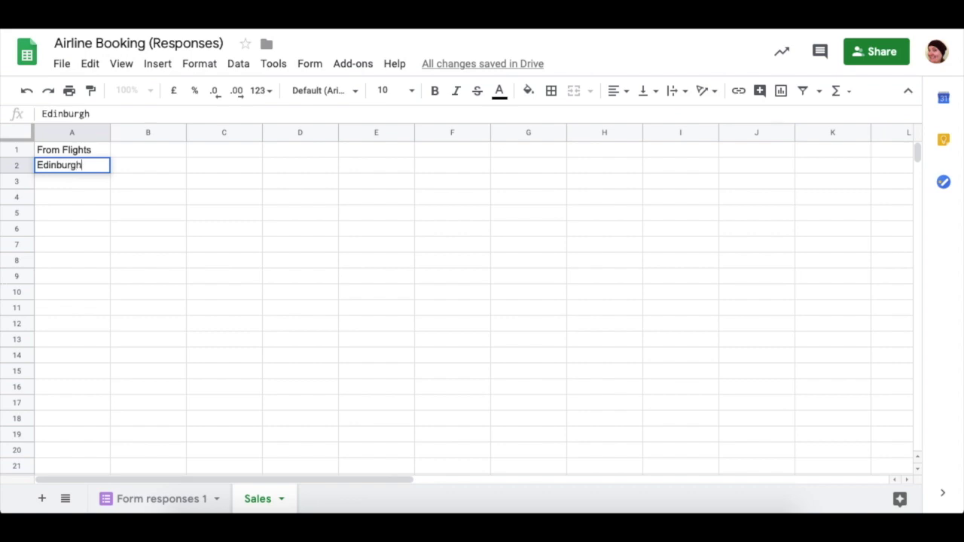
key(Return)
text(Paris)
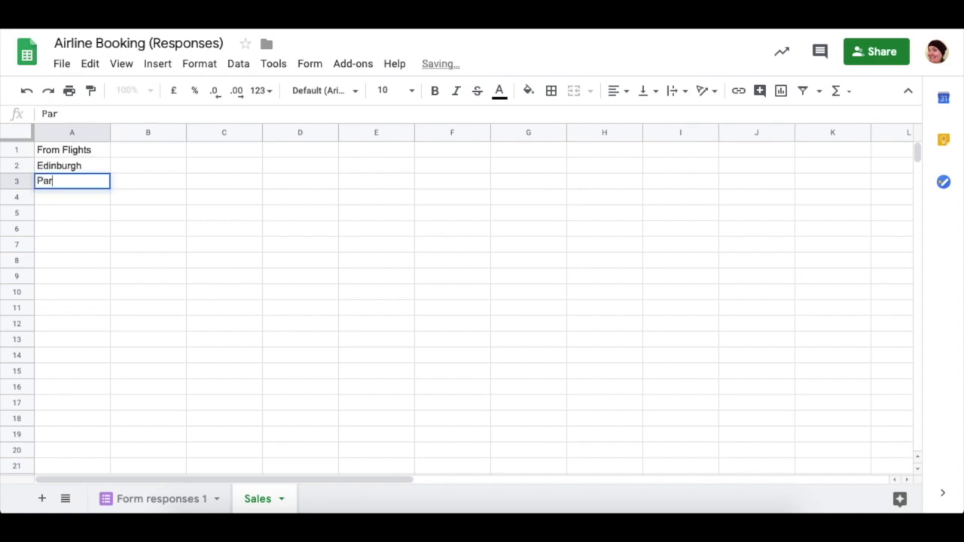
key(Return)
text(Barcelona)
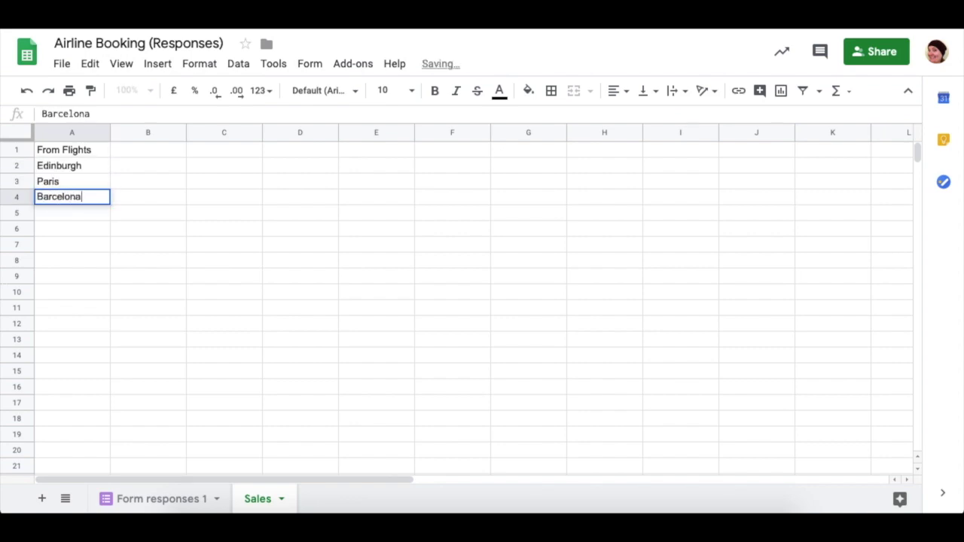
key(Return)
text(Madrid)
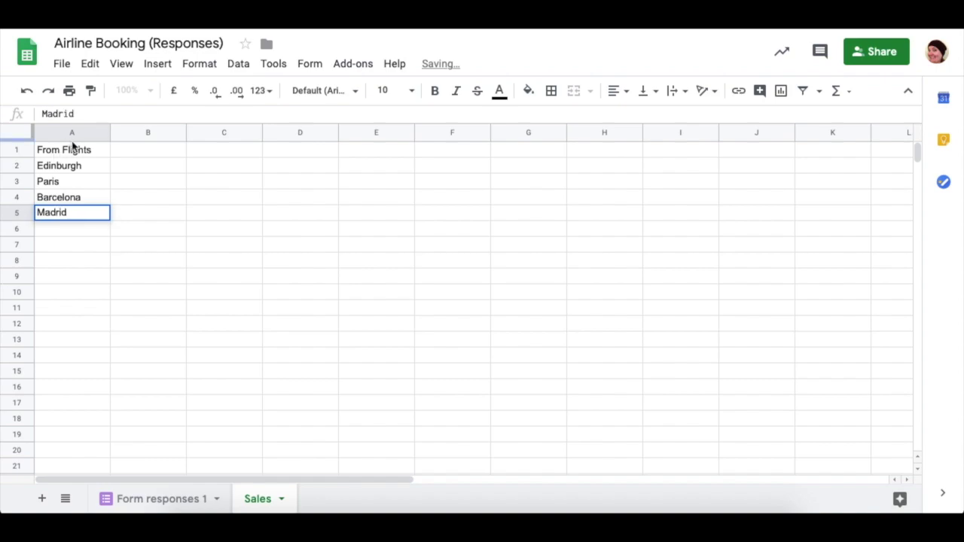
Make the From Flights heading in A1 bold.
click(73, 152)
key(ctrl+b)
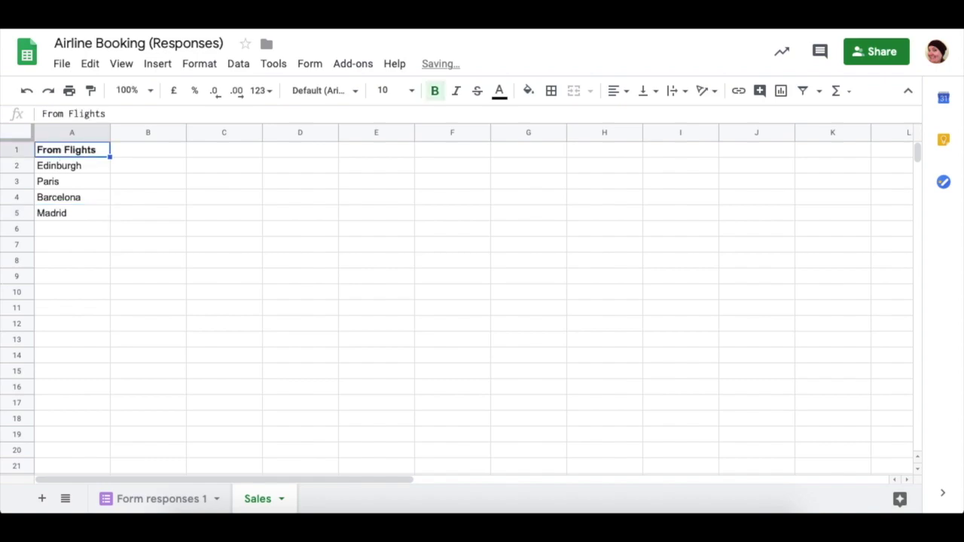
click(151, 168)
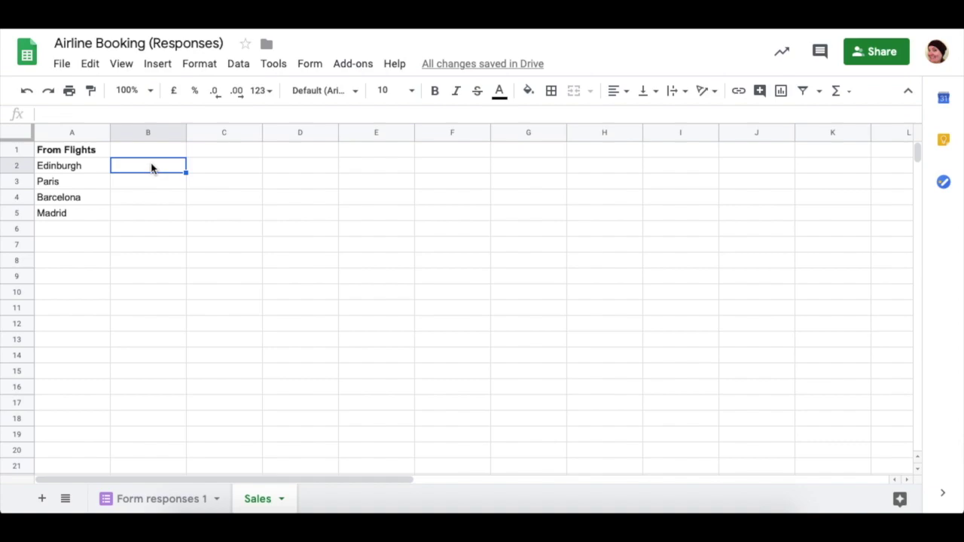
Link B2 to Form responses 1 cell H3 and fill down to B5, giving 2, 3, 3, 2.
text(=)
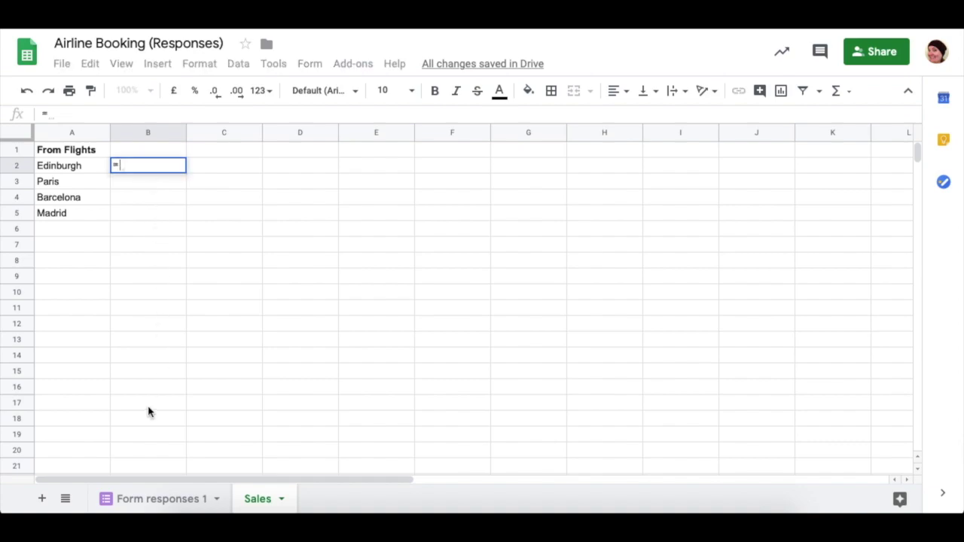
click(138, 498)
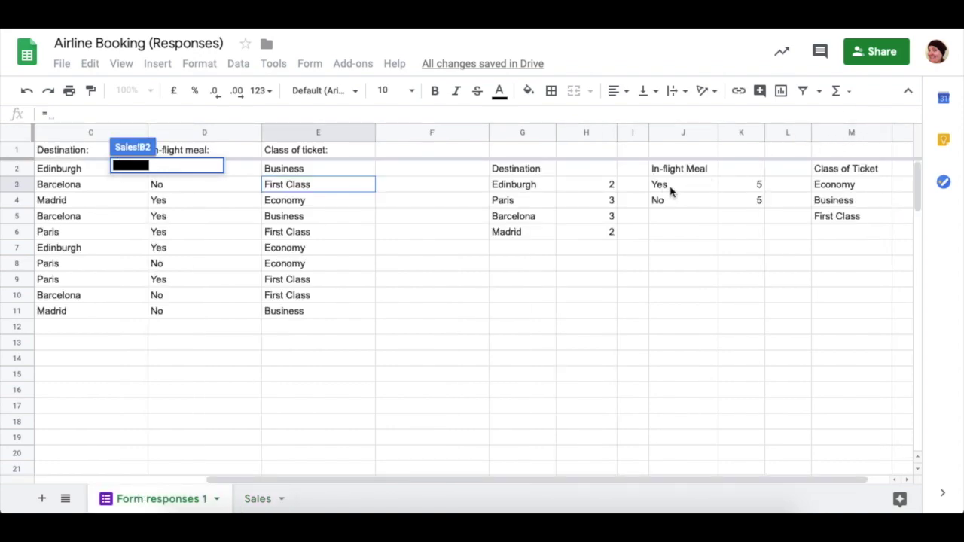
click(610, 188)
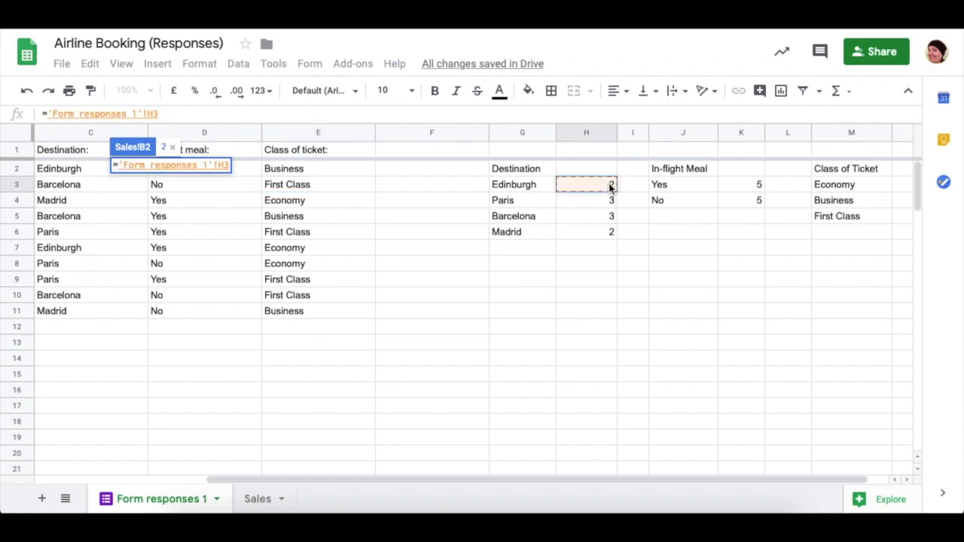
key(Return)
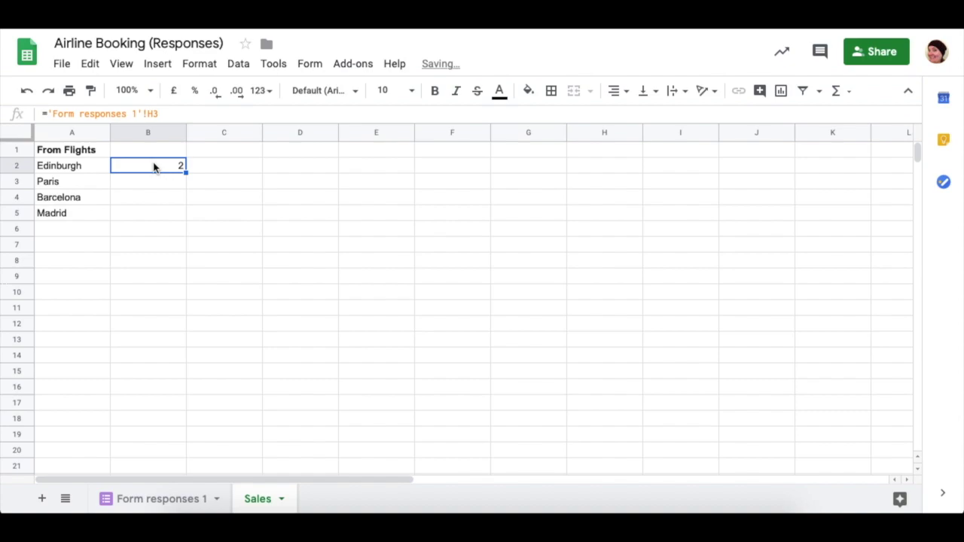
click(173, 495)
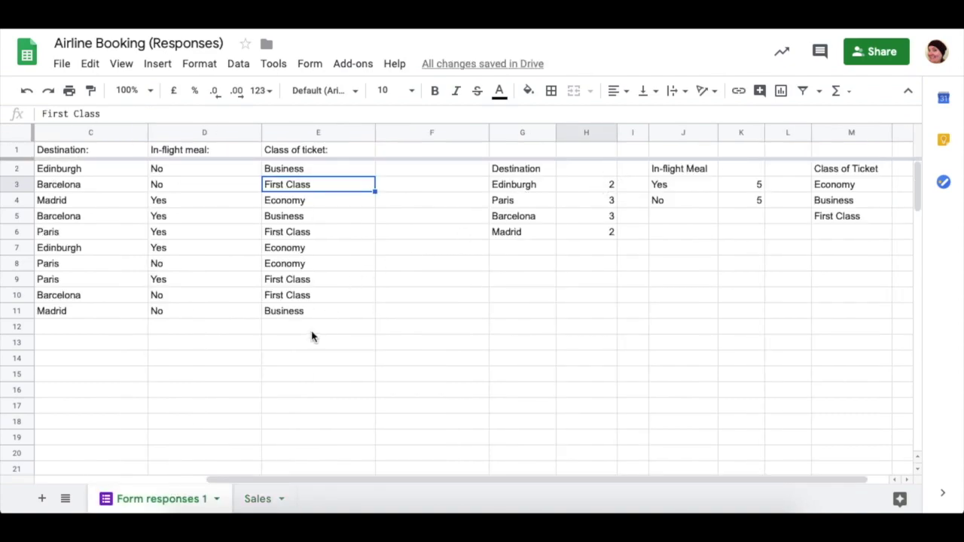
click(259, 497)
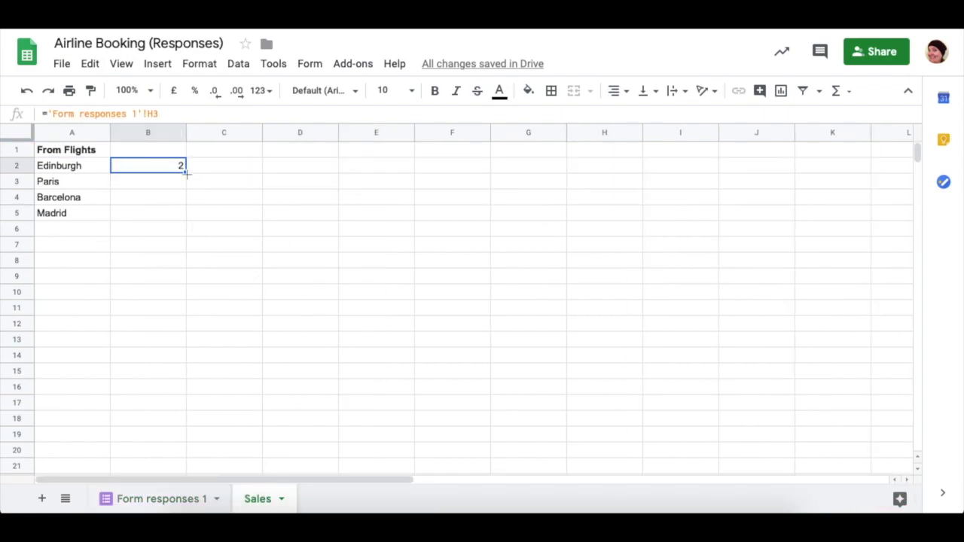
drag(186, 172, 183, 213)
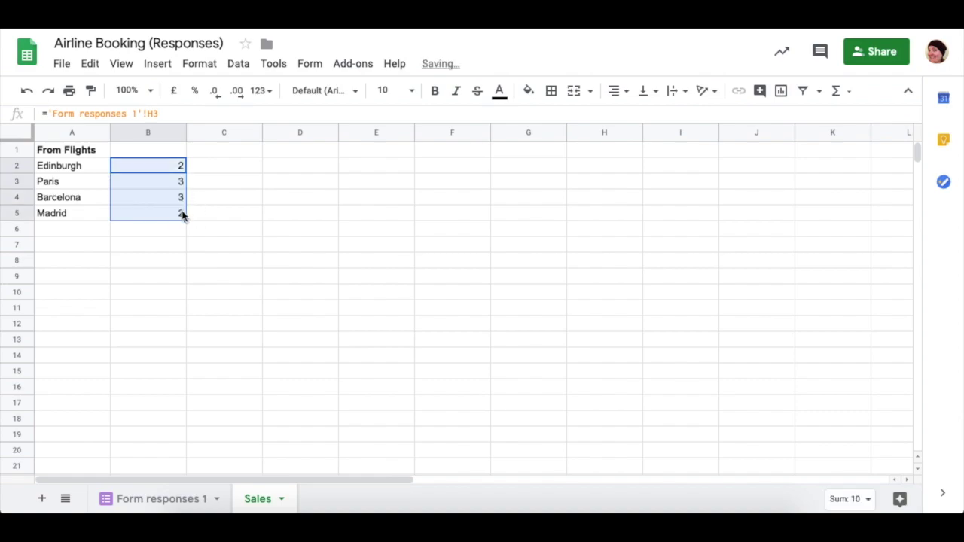
click(164, 498)
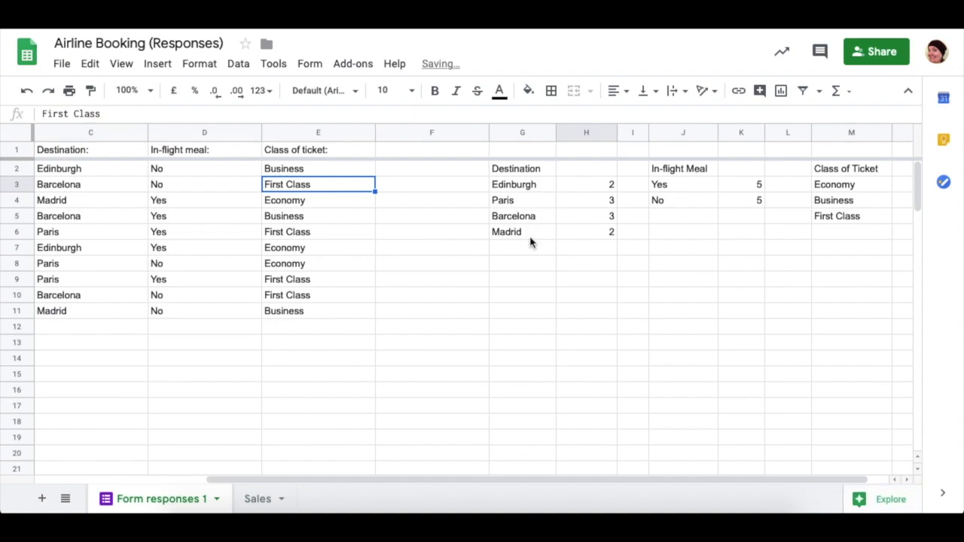
click(264, 499)
Enter the headings Number, Price and Total in B1:D1.
click(224, 171)
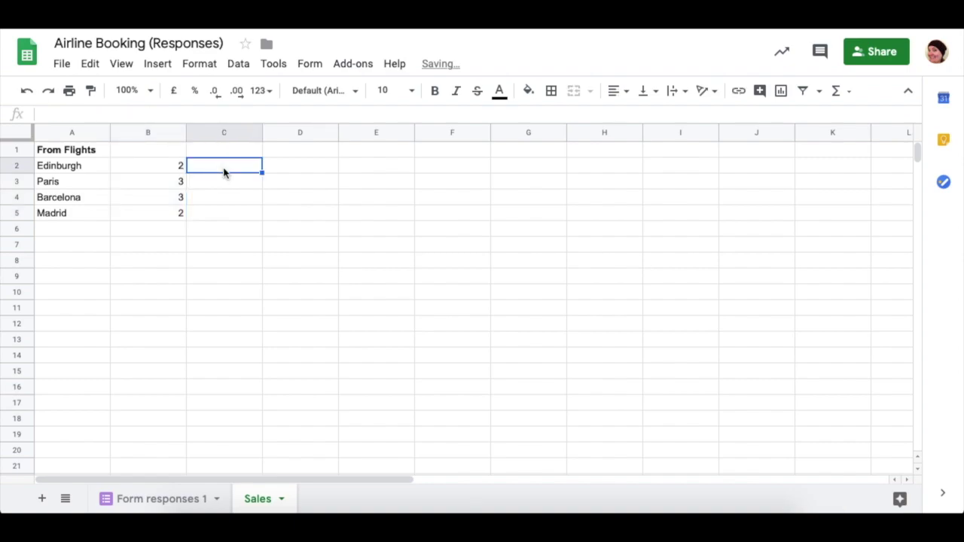
click(161, 153)
text(N)
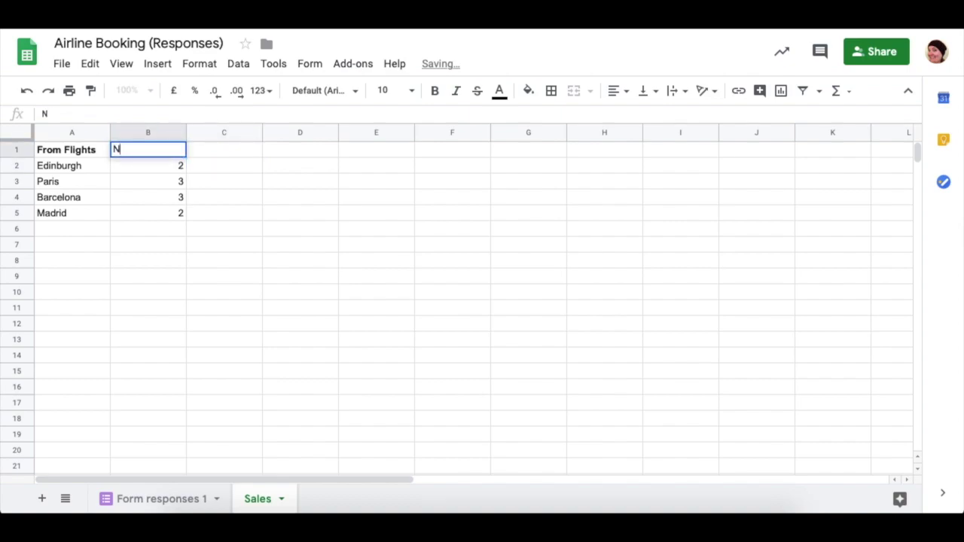
text(umber)
key(Tab)
text(Pr)
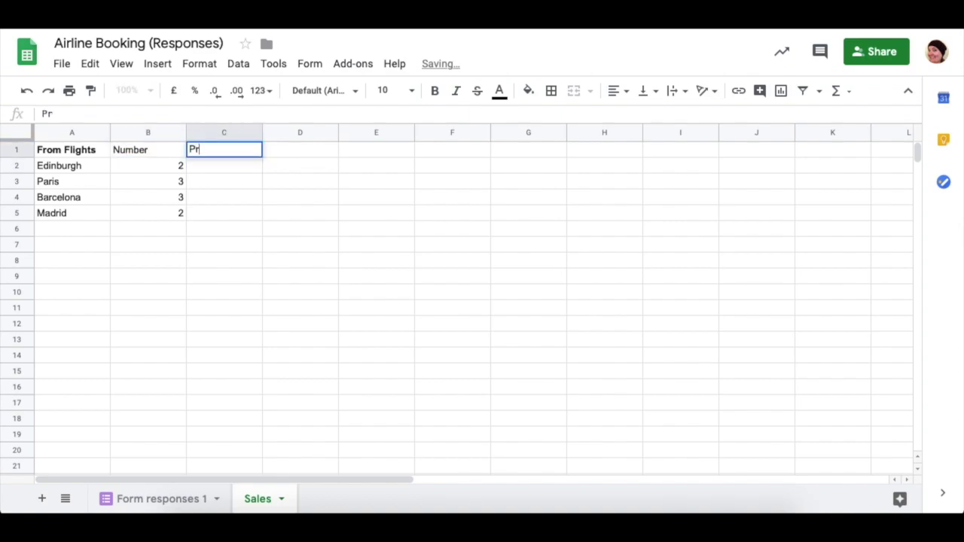
text(ice)
key(Tab)
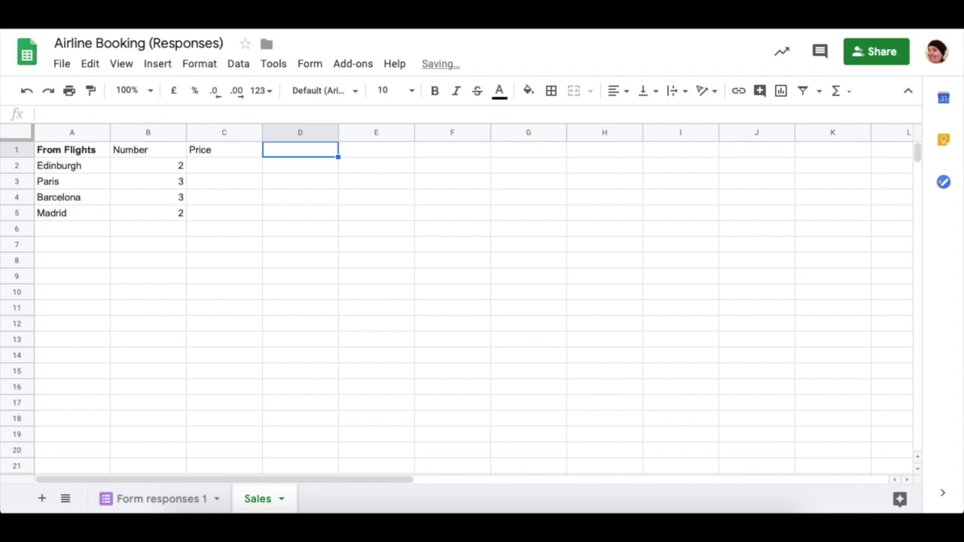
text(Total)
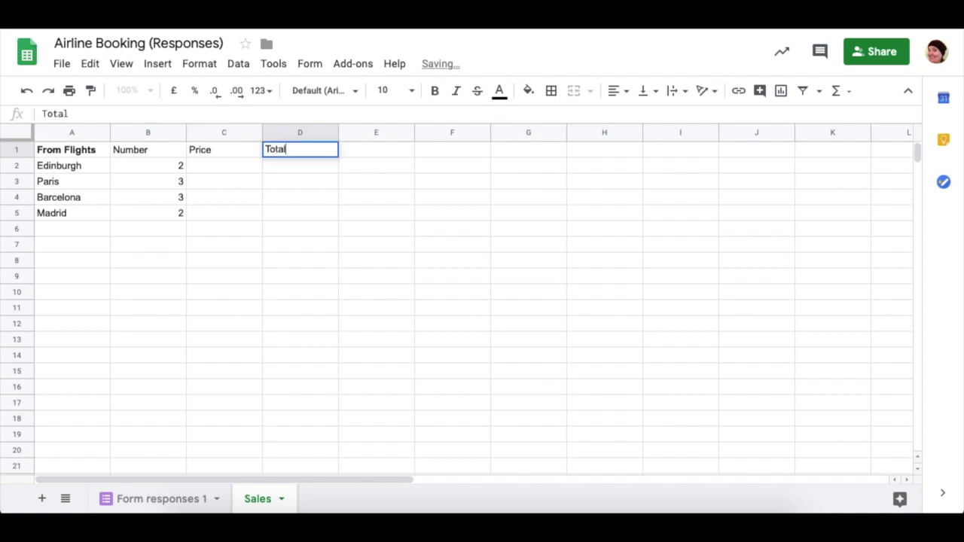
key(Return)
Make the Number, Price and Total headings in B1:D1 bold.
drag(171, 149, 273, 148)
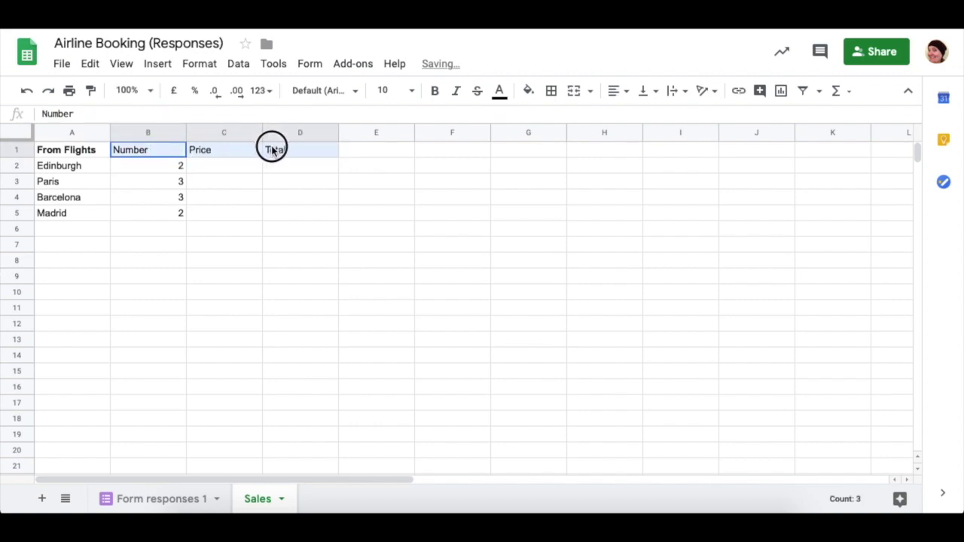
text(b)
key(Escape)
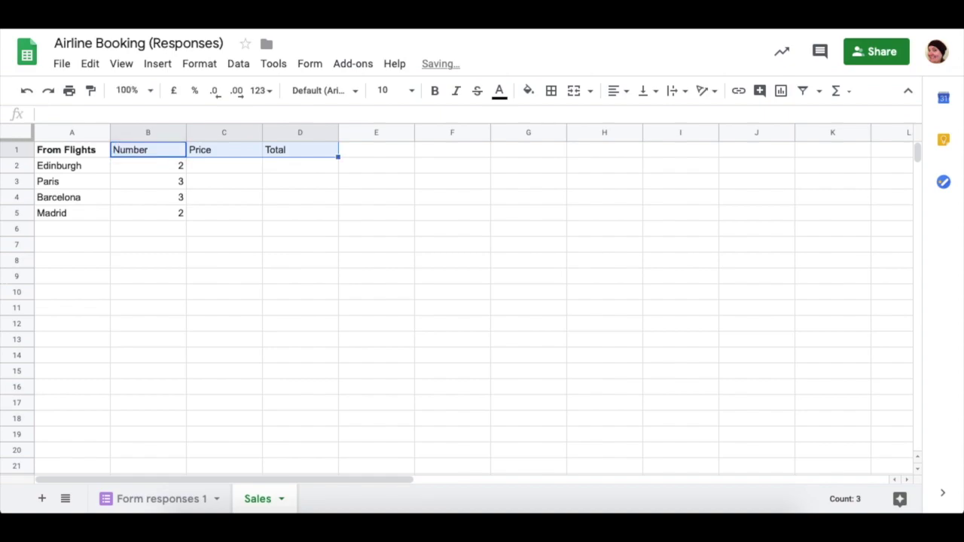
key(ctrl+b)
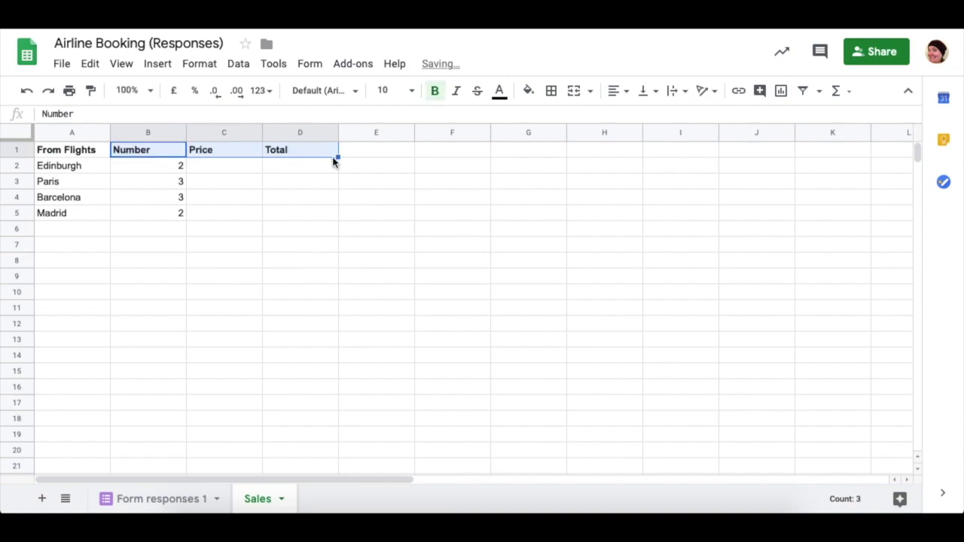
click(235, 172)
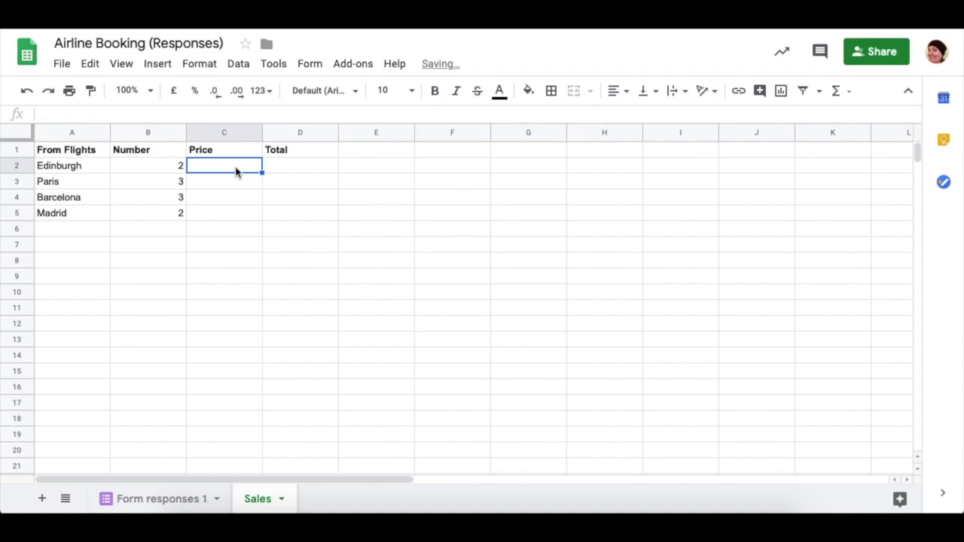
Enter flight prices 50, 100, 120 and 110 in C2:C5.
text(50)
key(Return)
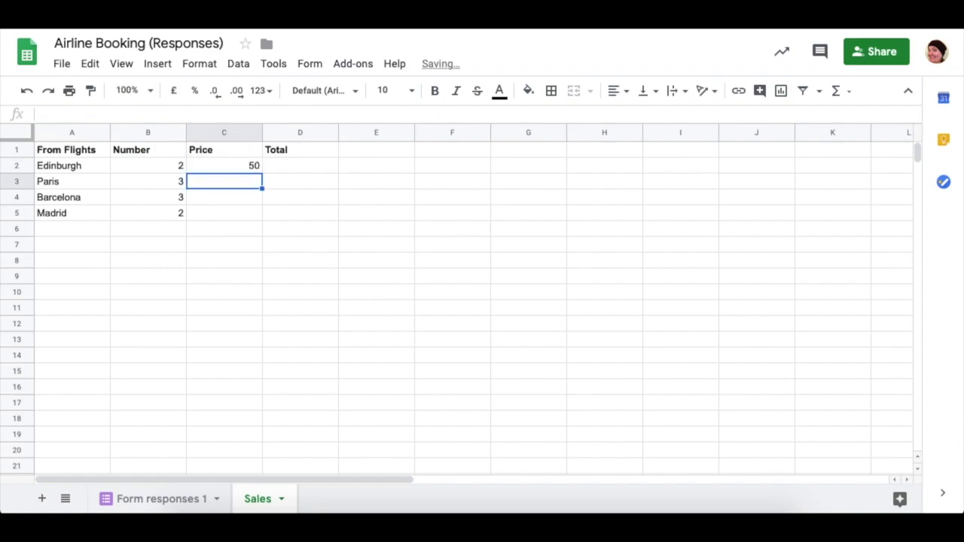
text(100)
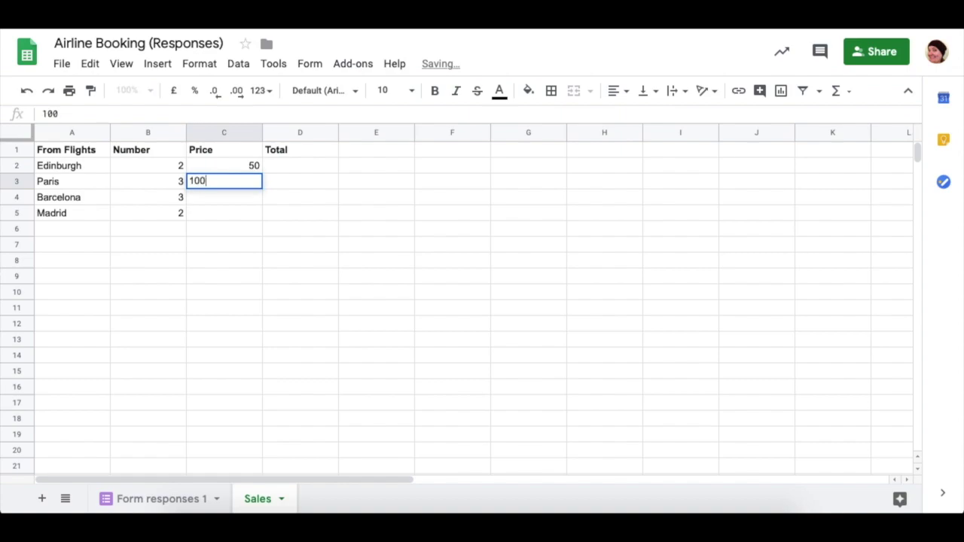
key(Return)
text(120)
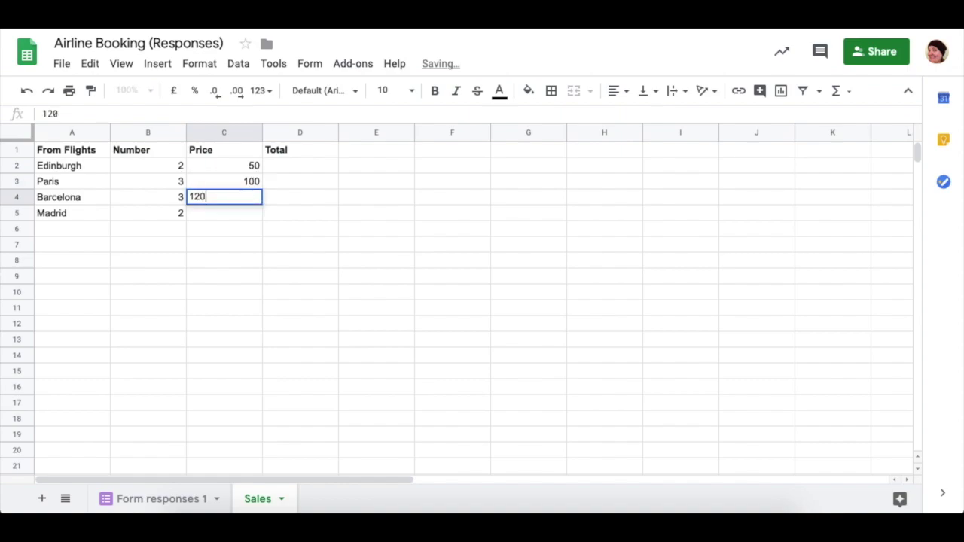
key(Return)
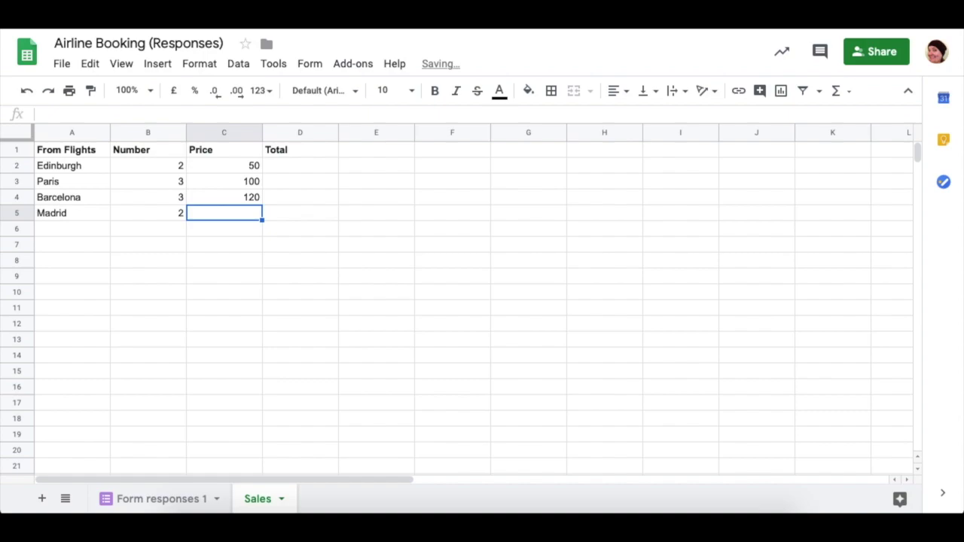
text(110)
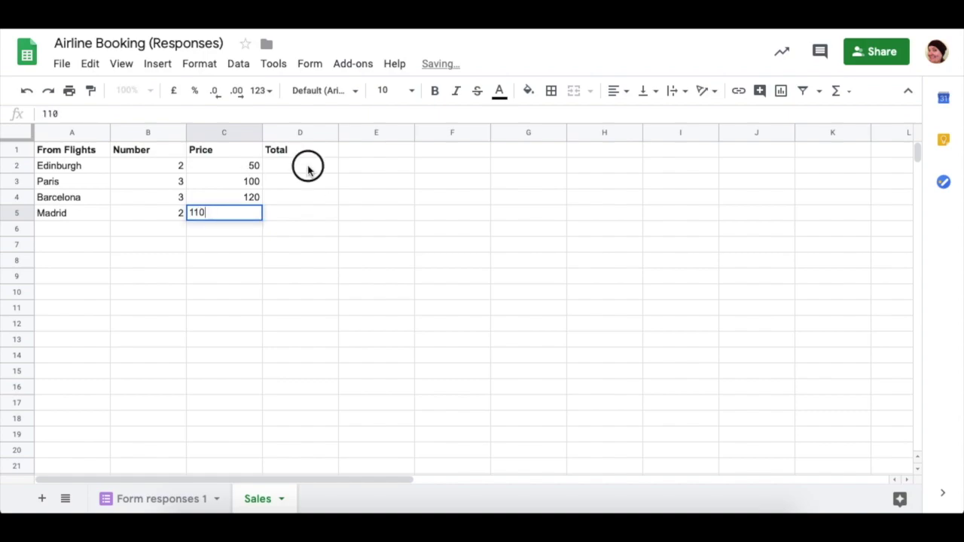
click(308, 169)
Format C2:C5 as pound currency with no decimal places.
drag(238, 172, 236, 214)
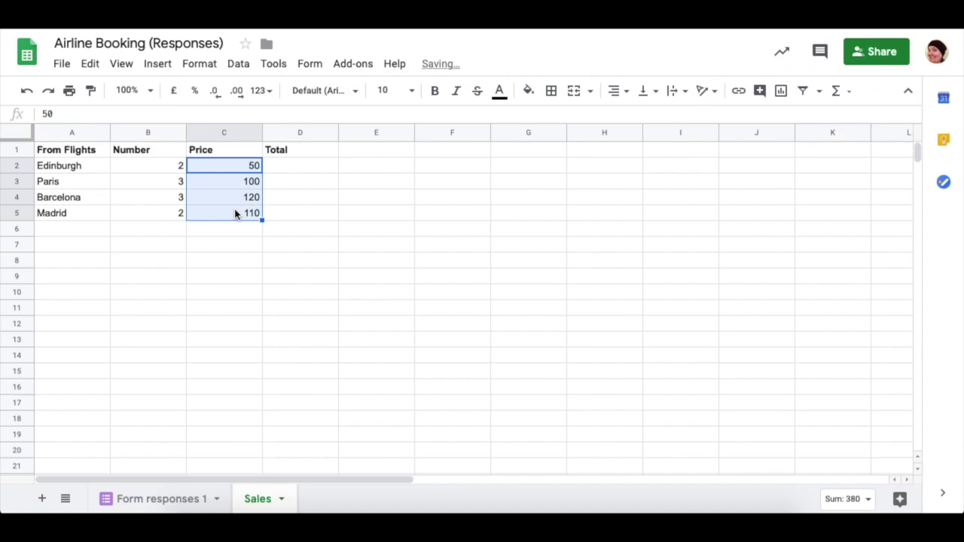
click(175, 91)
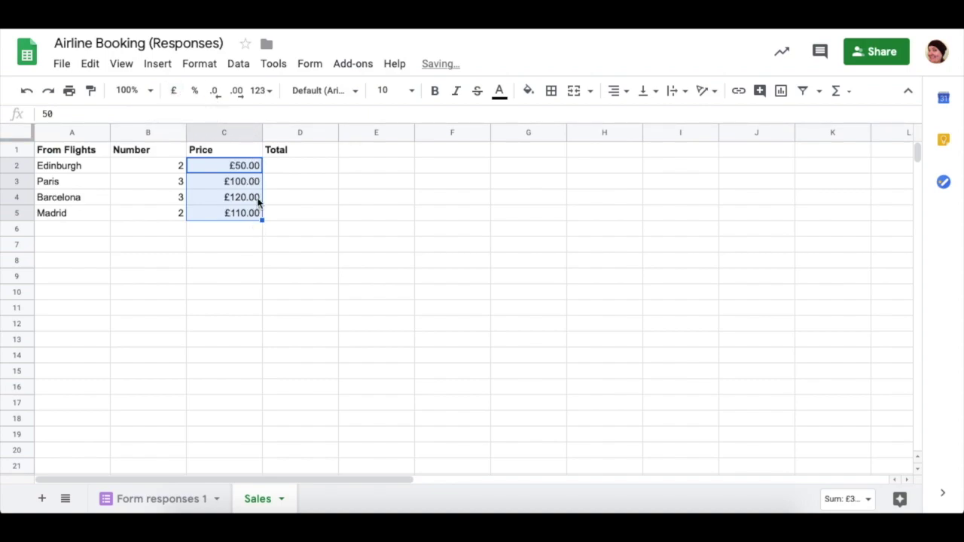
click(216, 91)
click(216, 92)
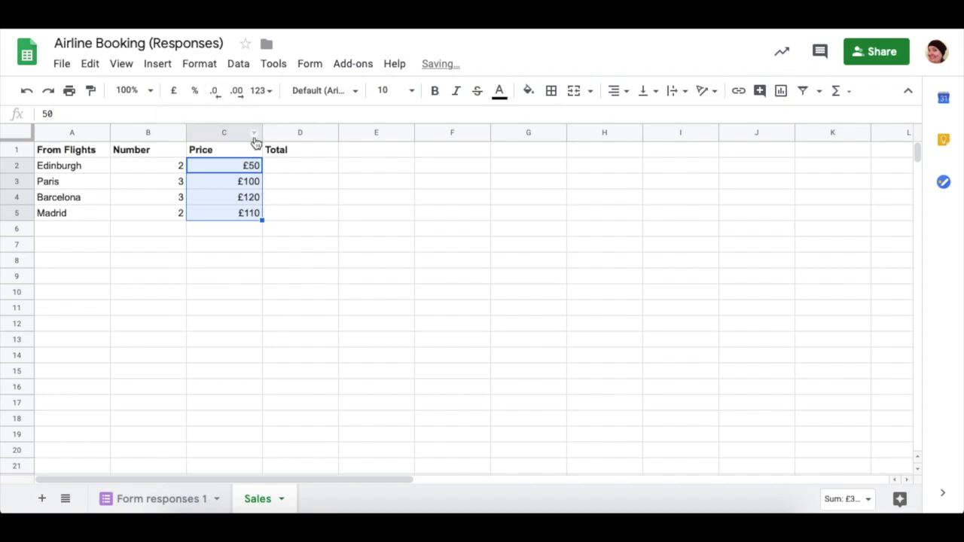
click(282, 169)
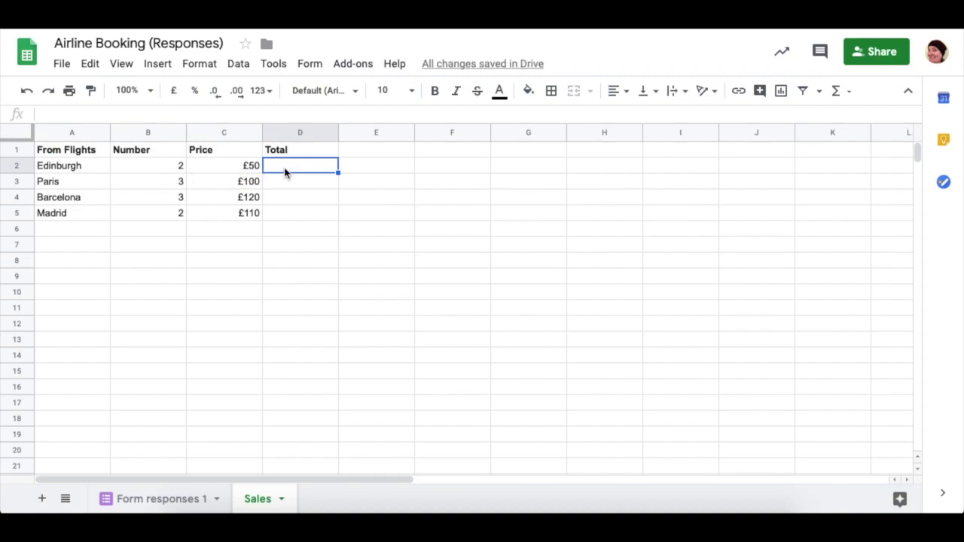
Enter =B2*C2 in D2 and fill down to D5, giving £100, £300, £360 and £220.
text(=)
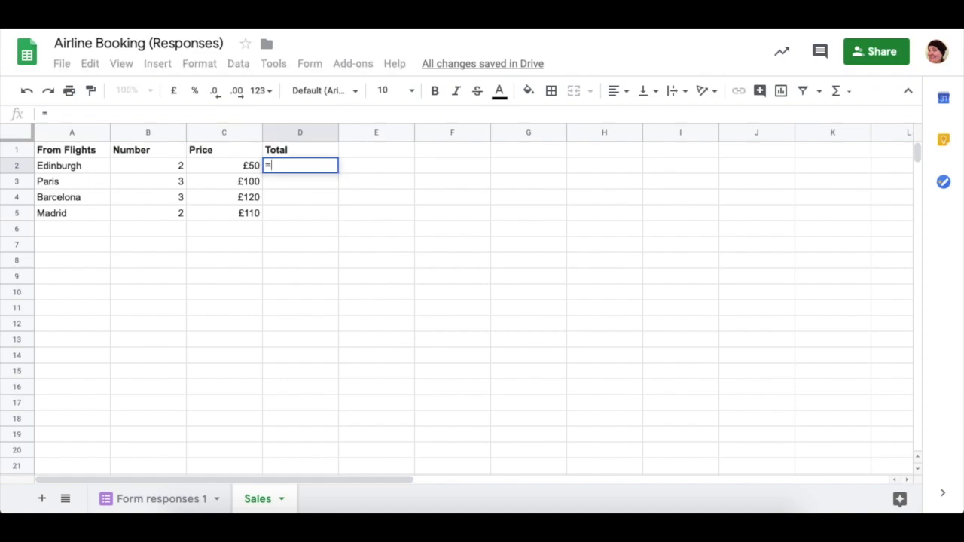
click(177, 167)
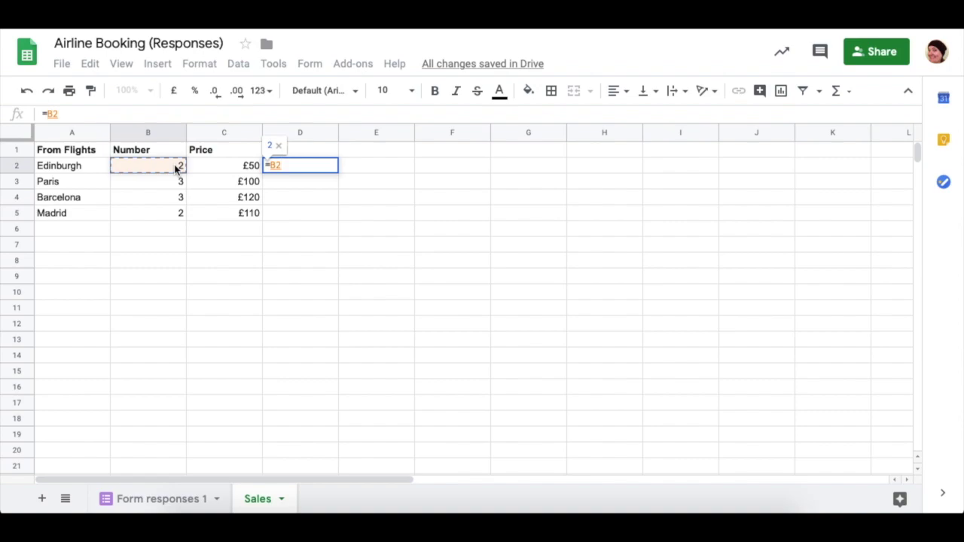
text(*)
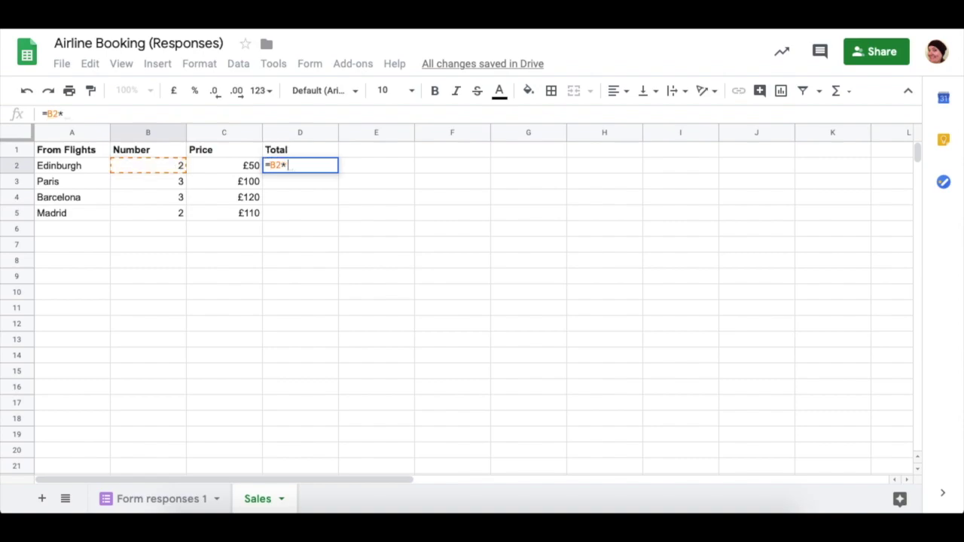
click(247, 166)
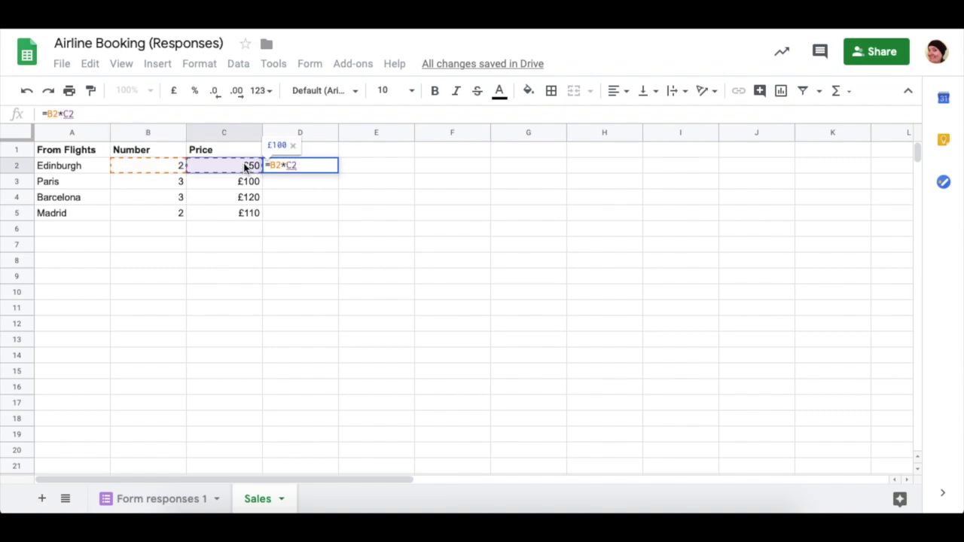
key(Return)
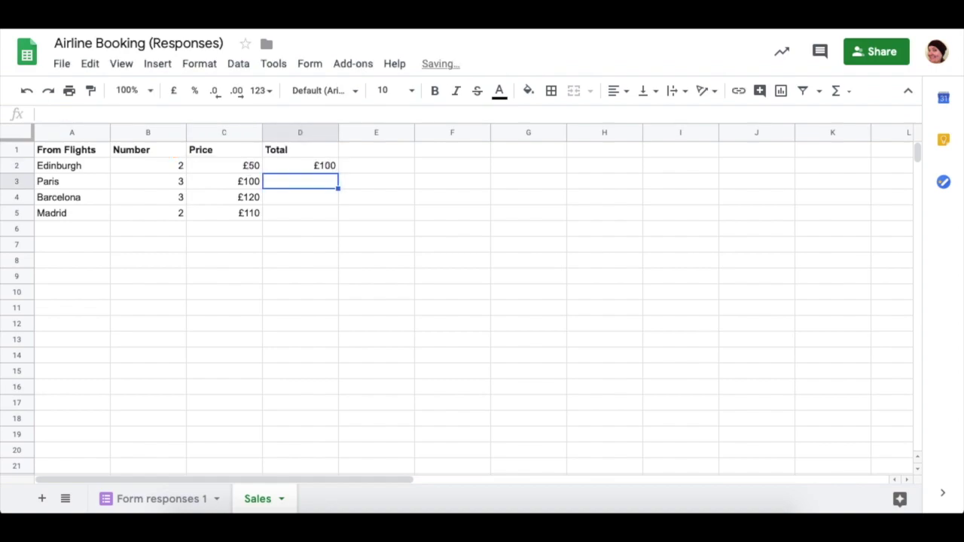
click(316, 165)
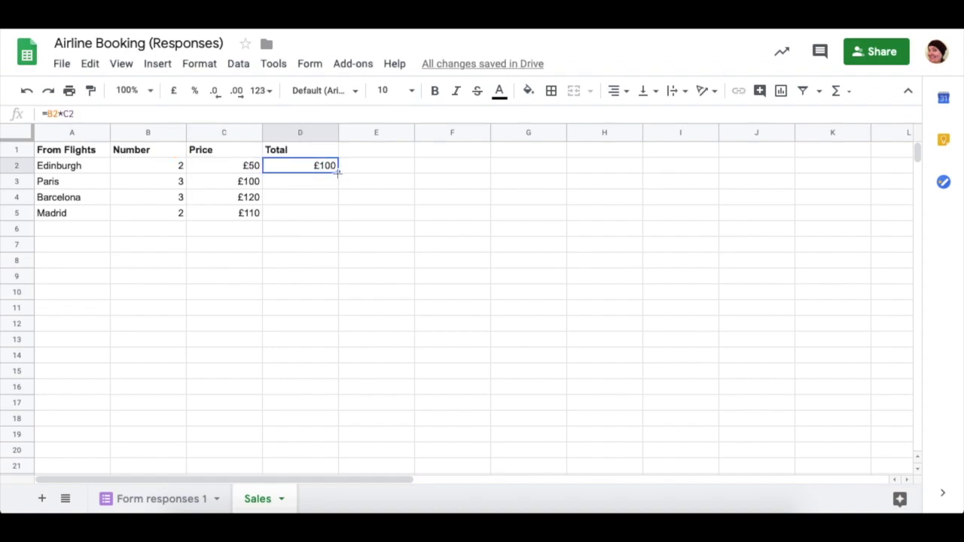
drag(337, 172, 329, 222)
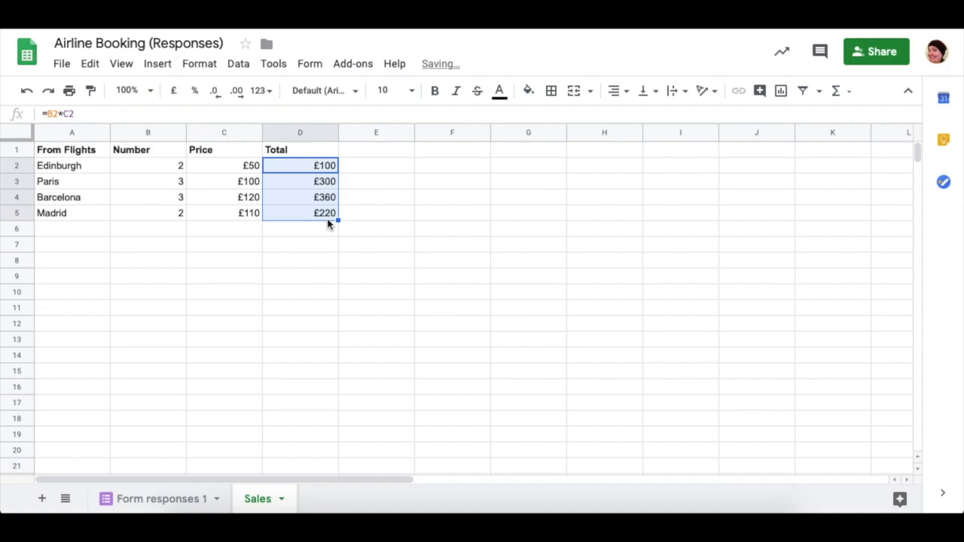
Label C6 'Grand Total' and put =SUM(D2:D5) in D6, showing £980.
click(247, 235)
text(Grand Total)
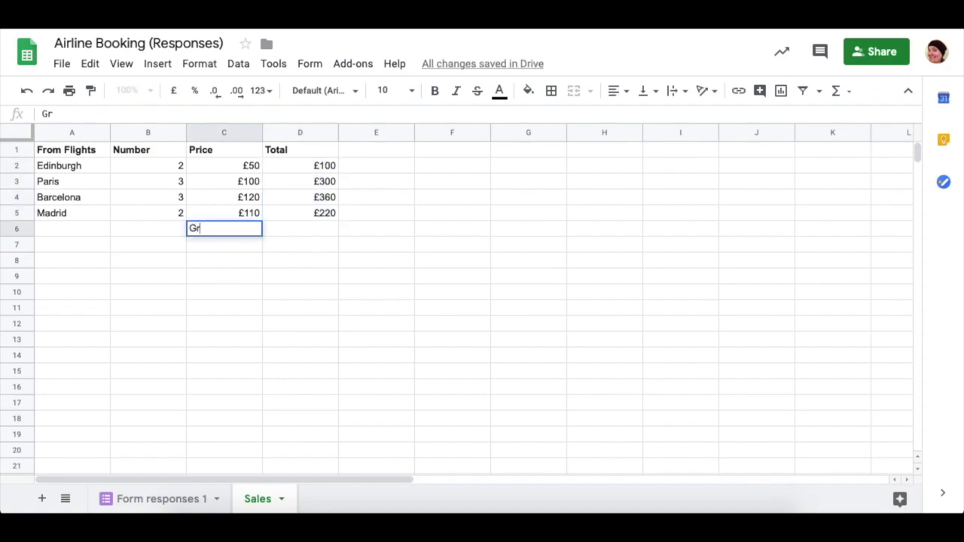
key(Tab)
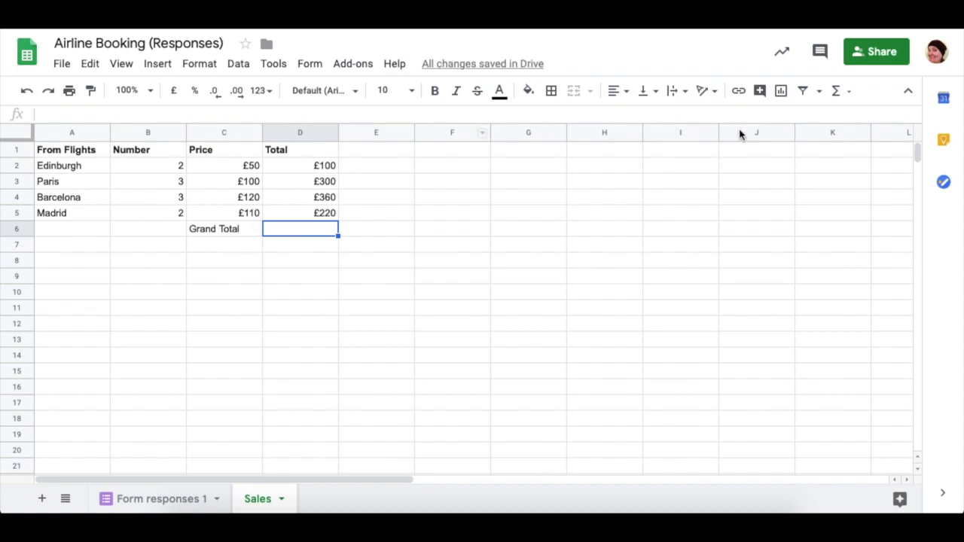
click(844, 97)
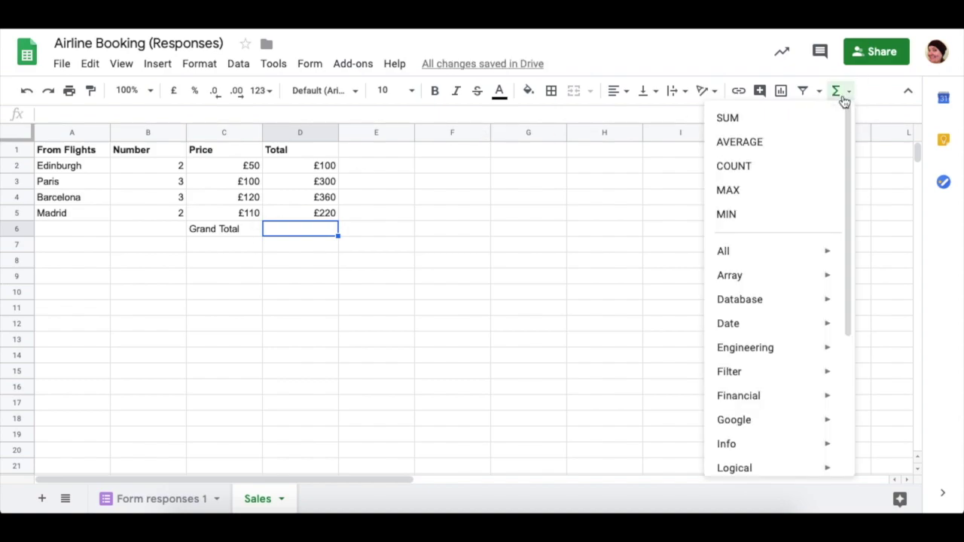
click(805, 122)
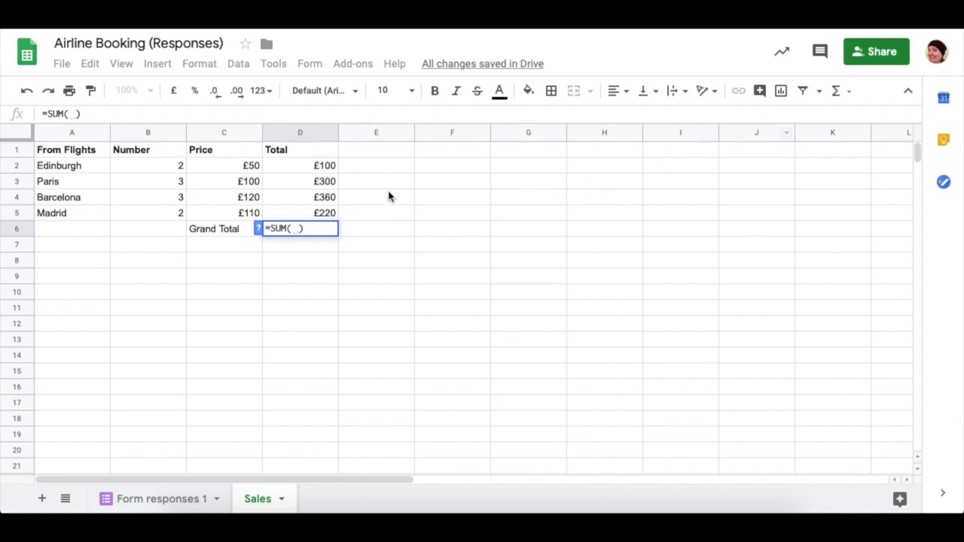
click(335, 171)
drag(334, 170, 334, 215)
key(Return)
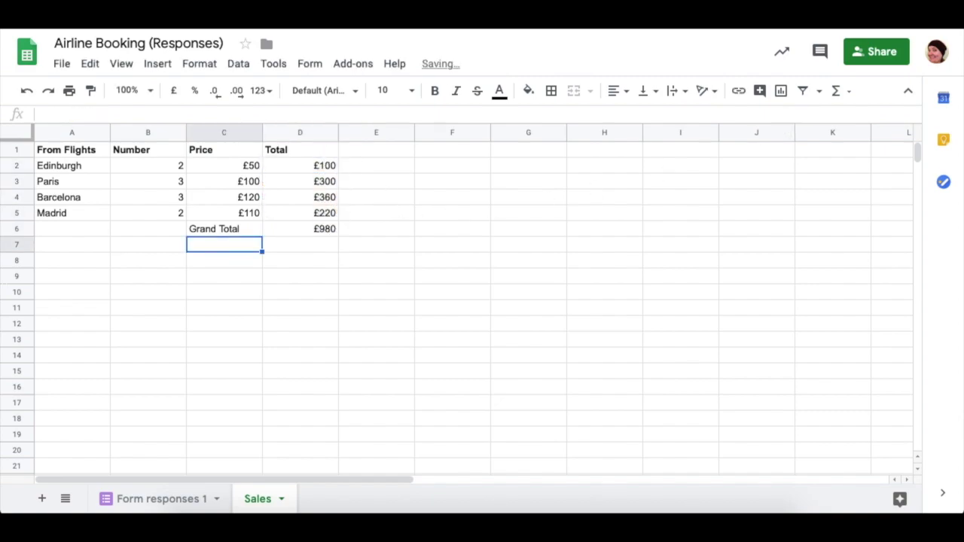
Make the Grand Total label and its £980 value bold.
drag(256, 232, 289, 229)
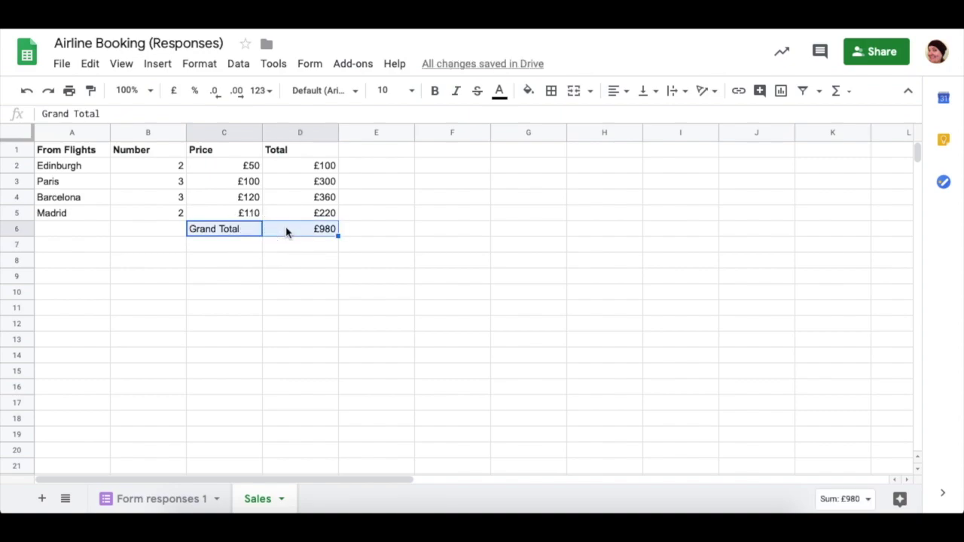
key(ctrl+b)
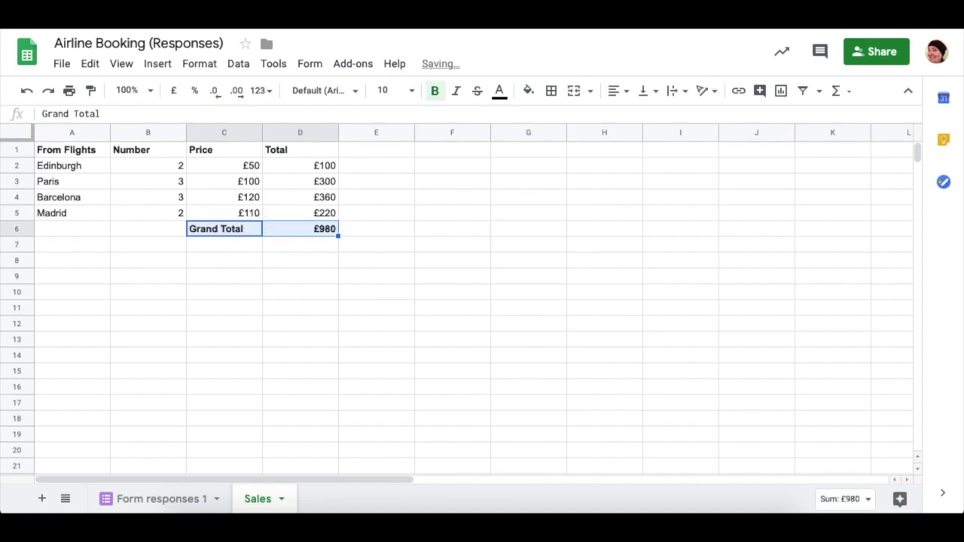
click(442, 156)
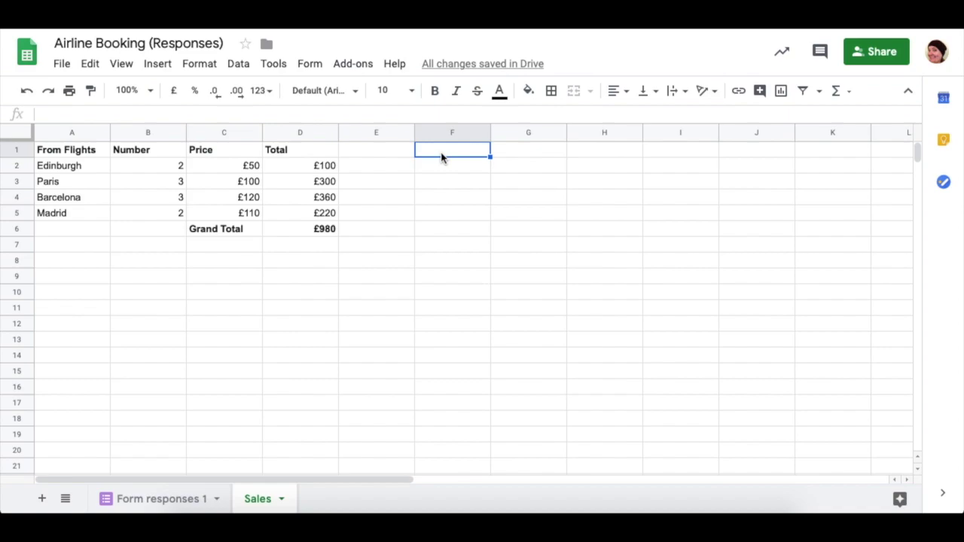
Enter the headings Meals, Number, Price and Total across F1:I1.
double_click(442, 156)
text(M)
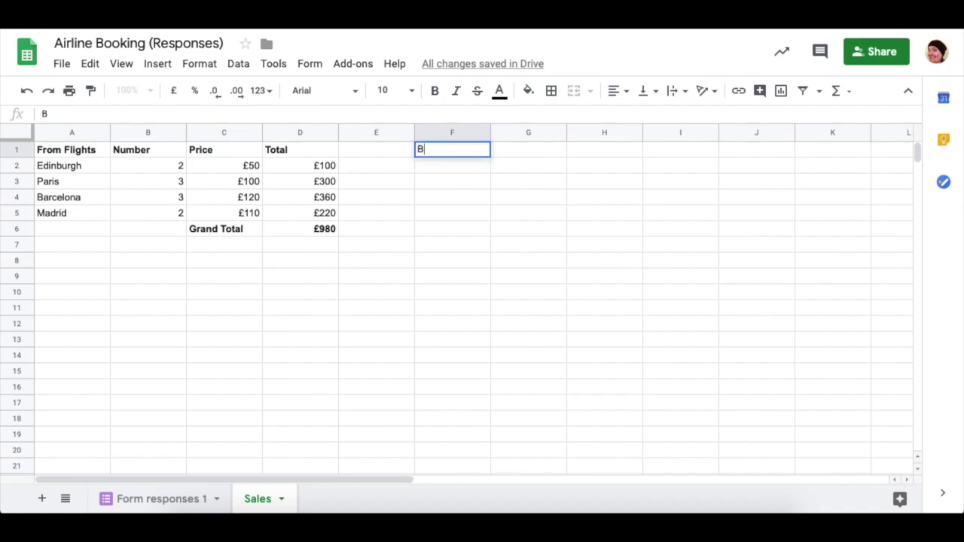
text(eal)
key(Tab)
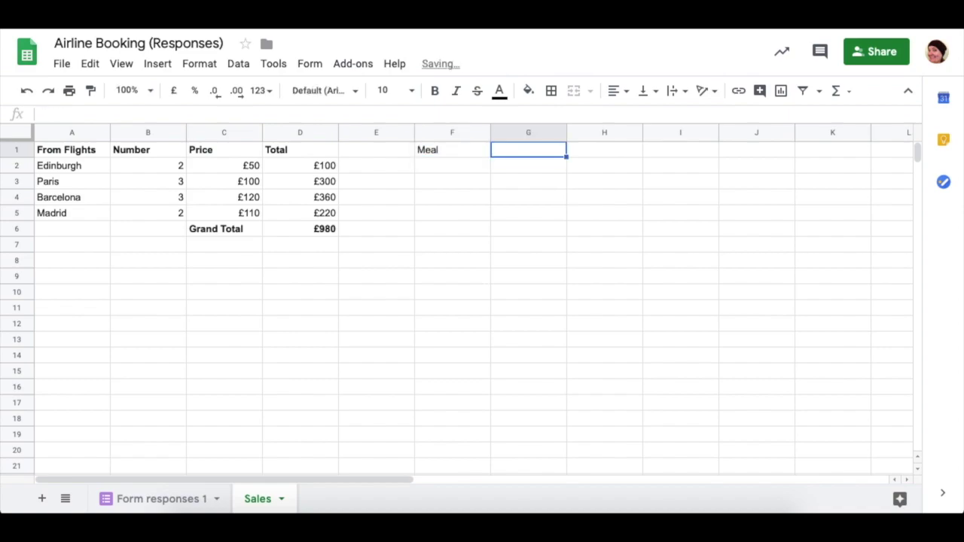
double_click(465, 156)
text(s)
click(526, 151)
text(Number)
key(Tab)
text(P)
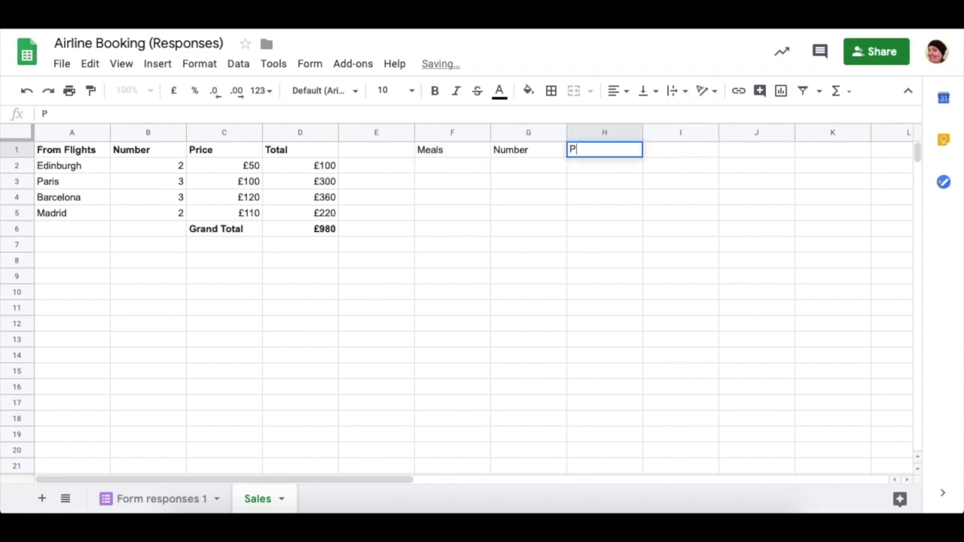
text(rice)
key(Tab)
text(Total)
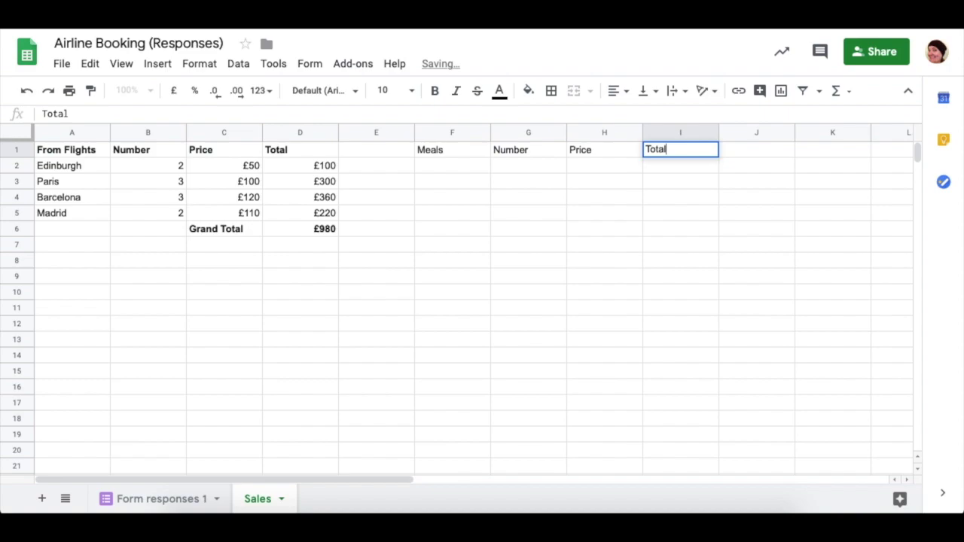
key(Return)
Enter 'Yes' under Meals and make the F1:I1 headings bold.
click(465, 166)
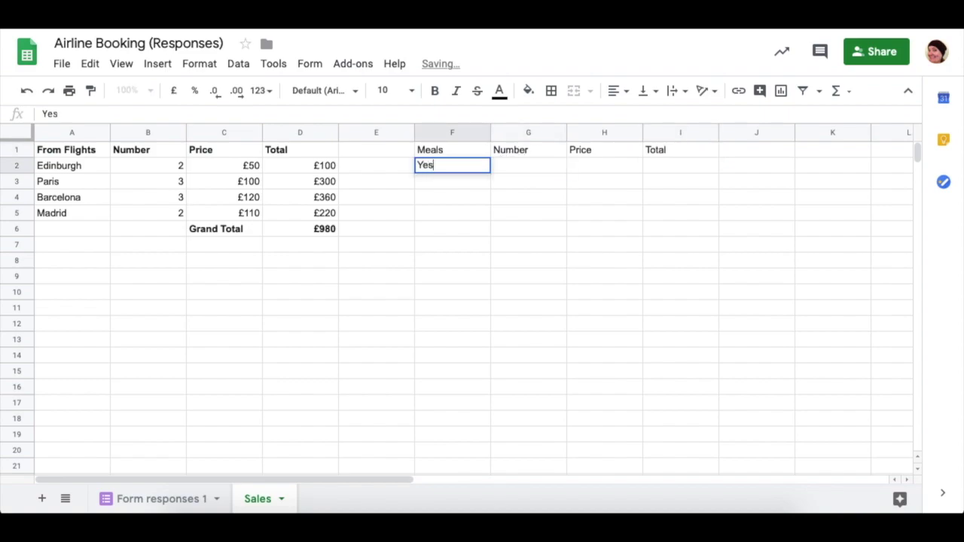
key(Tab)
drag(439, 151, 664, 151)
key(ctrl+b)
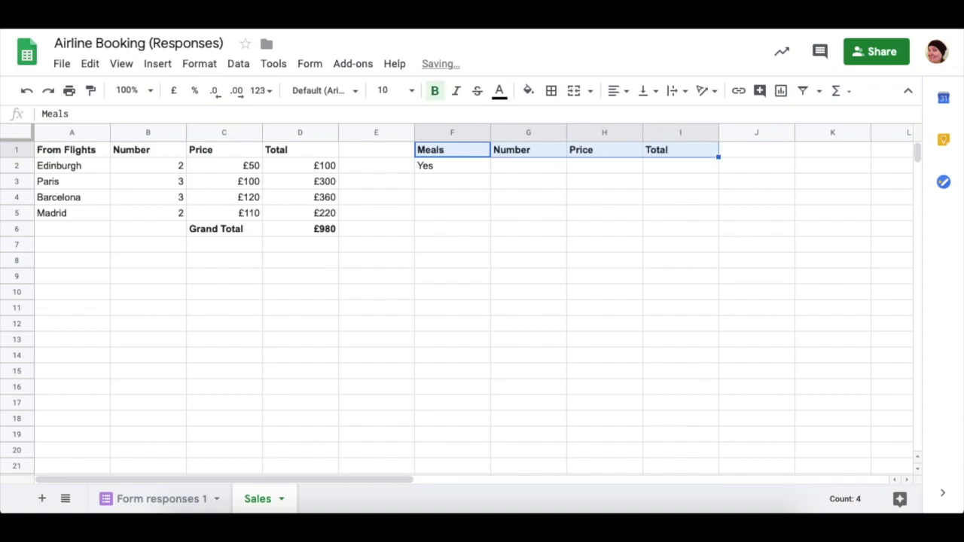
click(507, 165)
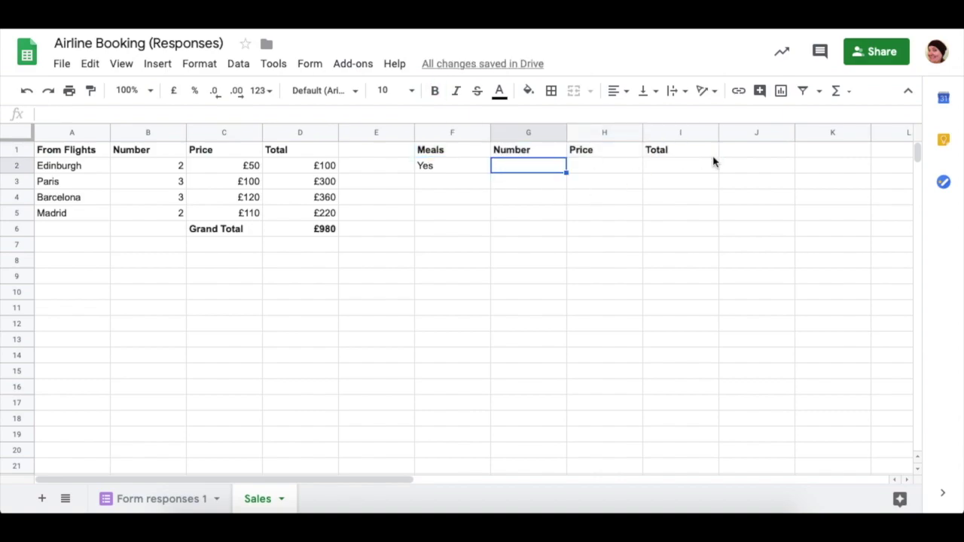
click(436, 220)
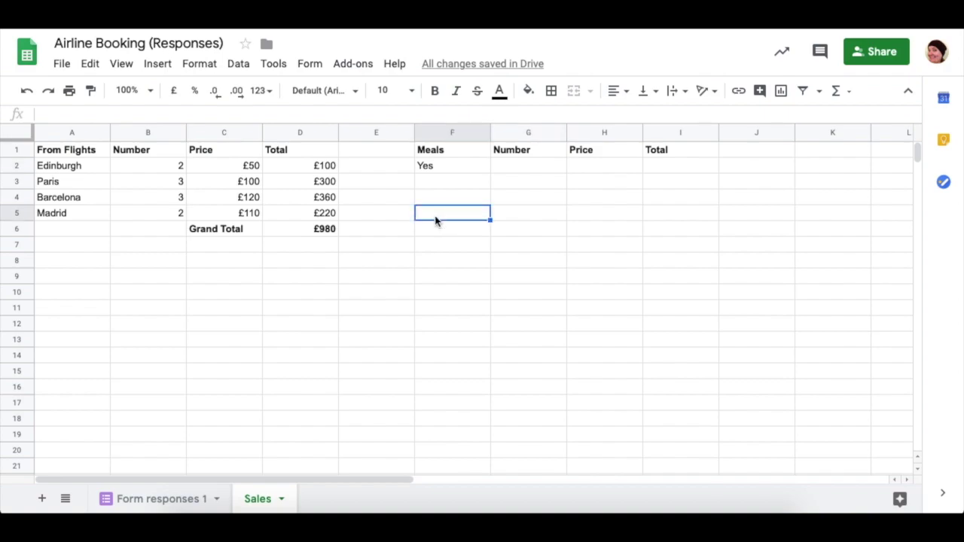
Enter the headings Class of Ticket, Number, Price and Total across F5:I5.
text(Class of Ti)
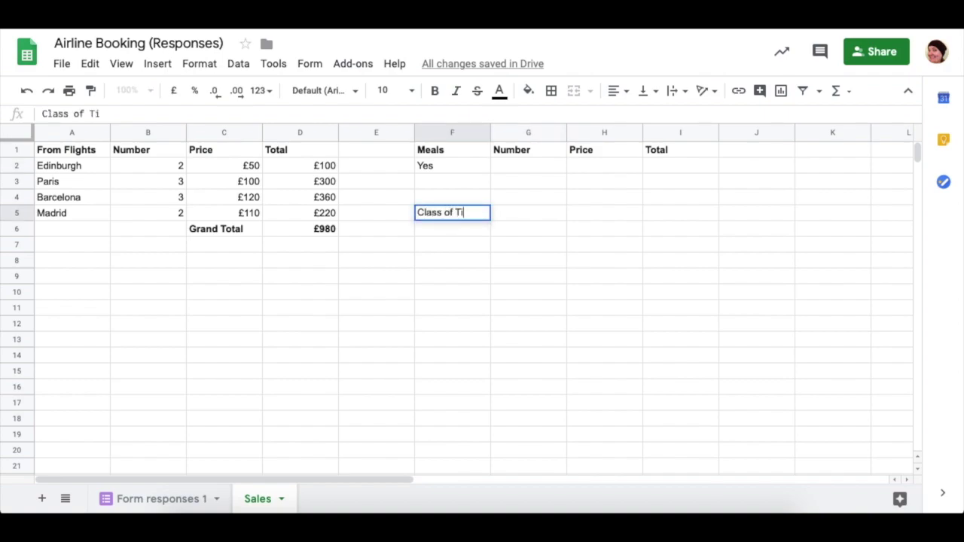
text(cket)
key(Tab)
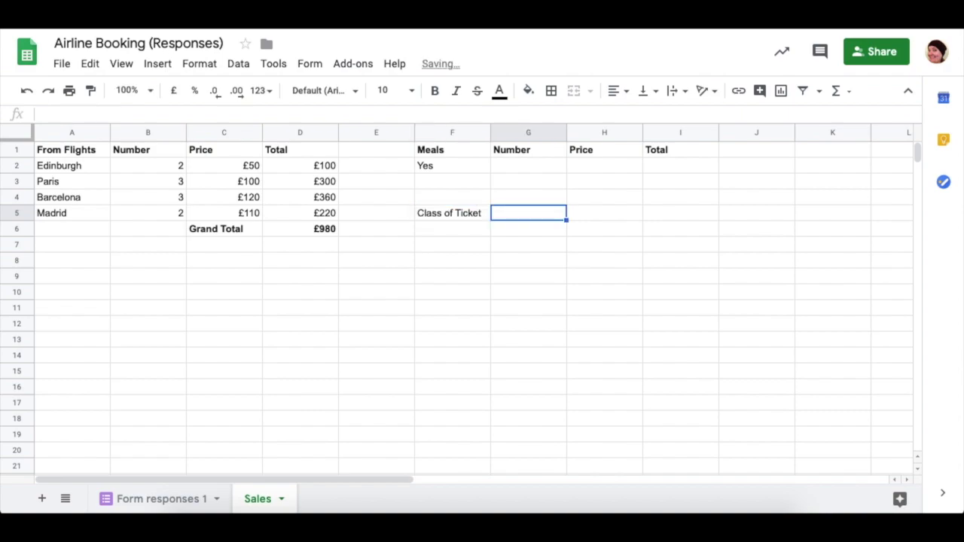
text(Number)
key(Tab)
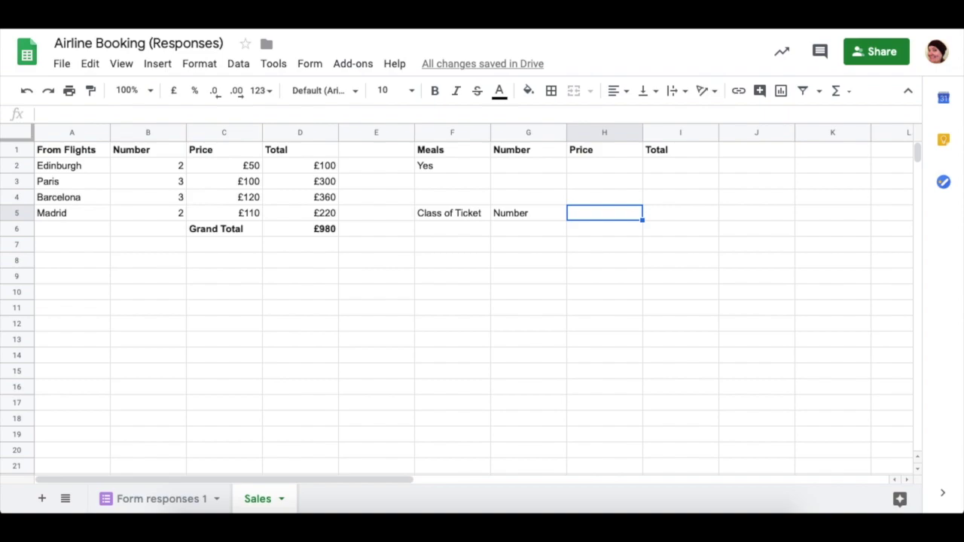
text(Price)
key(Tab)
text(Total)
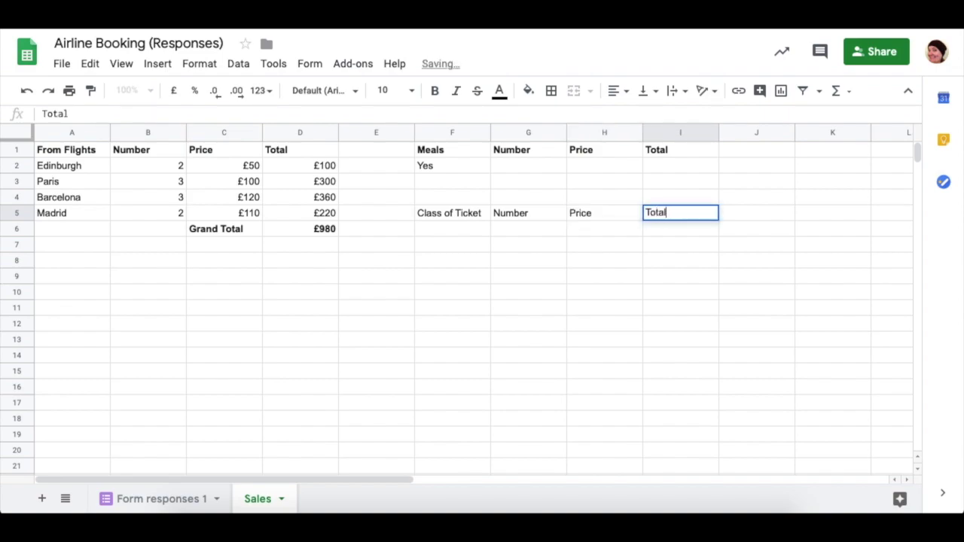
key(Return)
Add an Economy row with 0 and a Business row priced 100.
text(Economy)
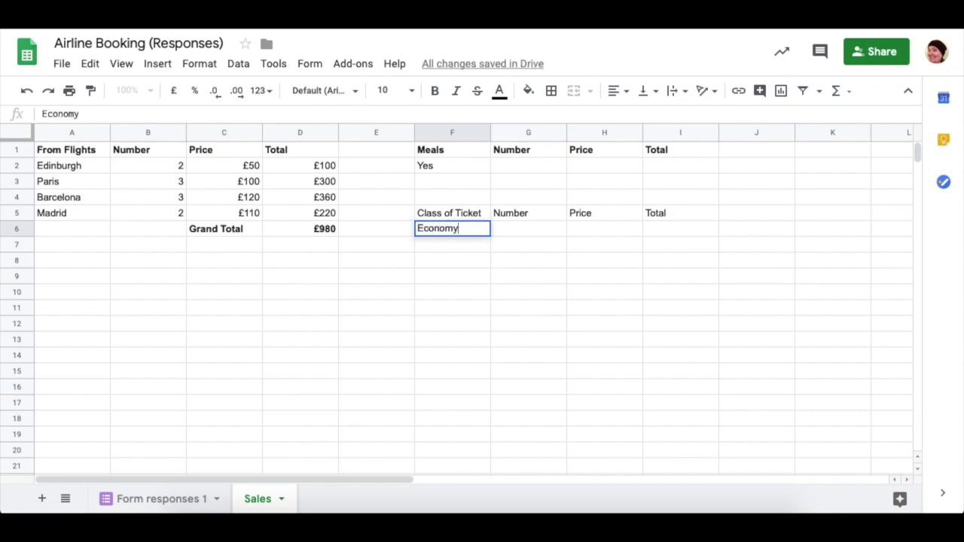
key(Tab)
key(Tab)
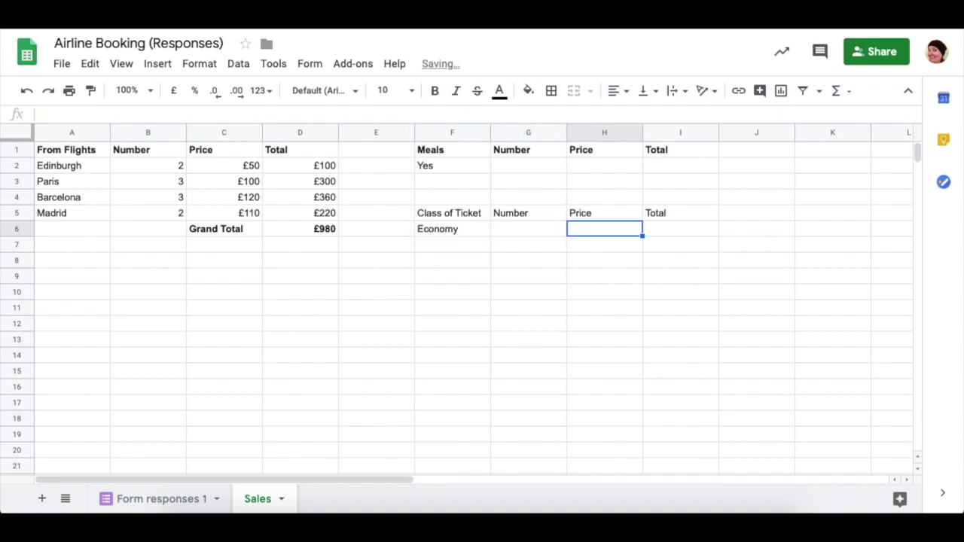
text(0)
key(Tab)
key(Return)
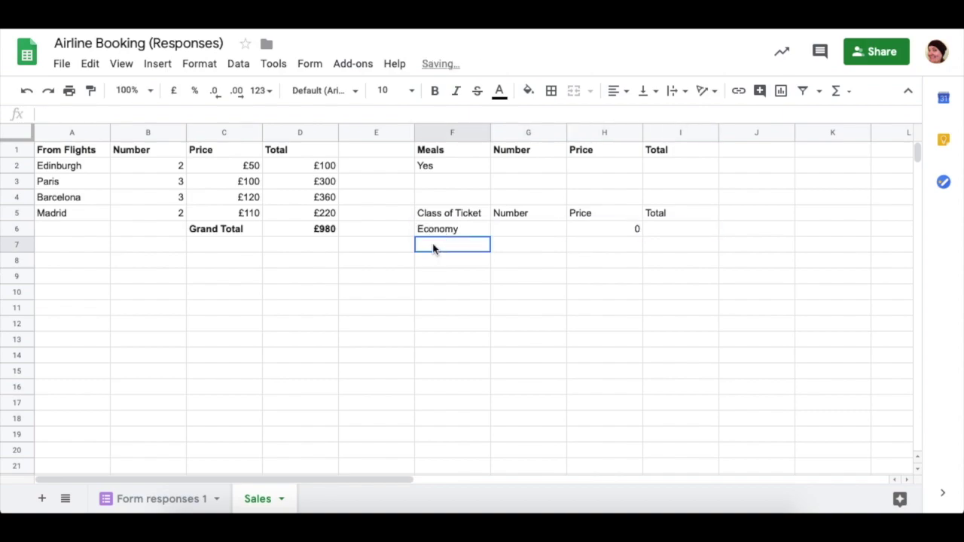
text(Business)
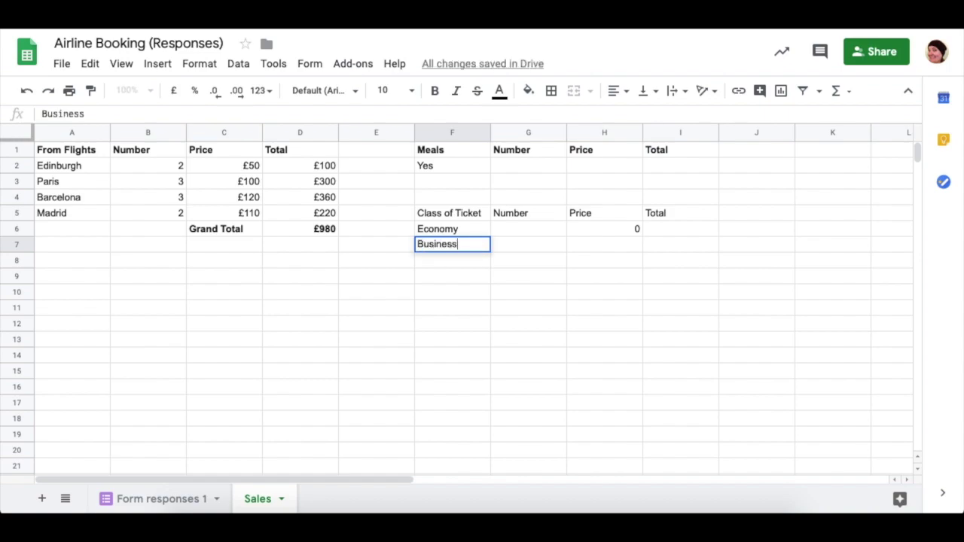
key(Tab)
key(Tab)
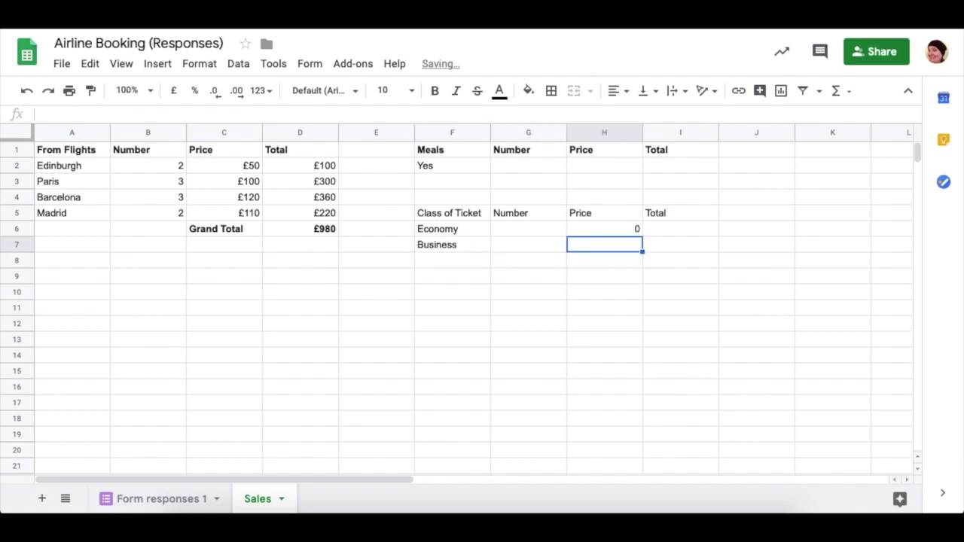
text(100)
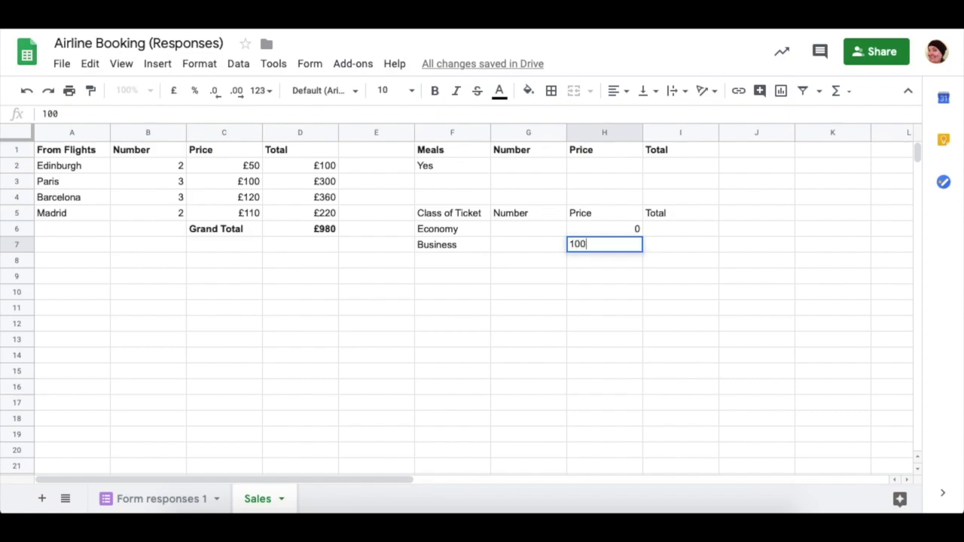
key(Return)
Add a First Class row priced 200 and make the F5:I5 headings bold.
key(Left)
key(Left)
text(Firs)
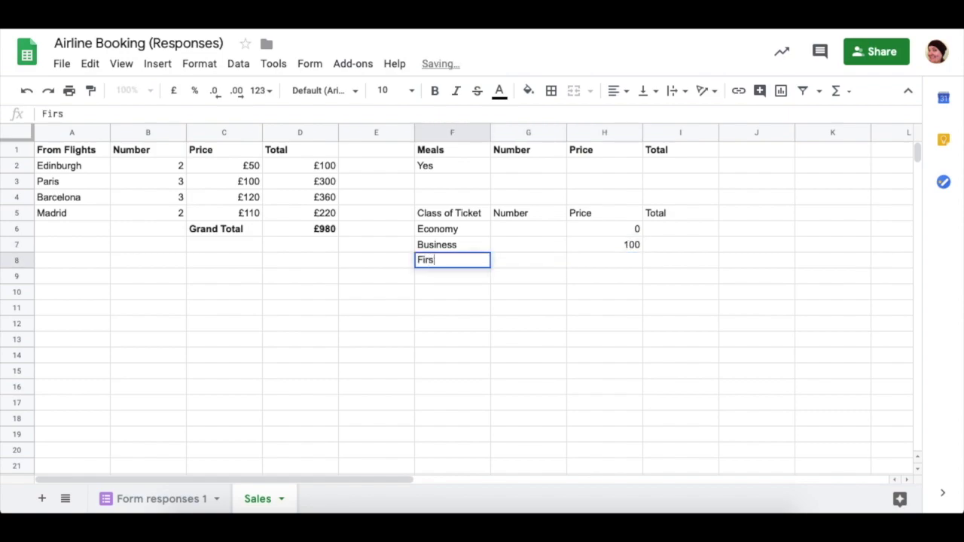
text(t Class)
key(Tab)
key(Tab)
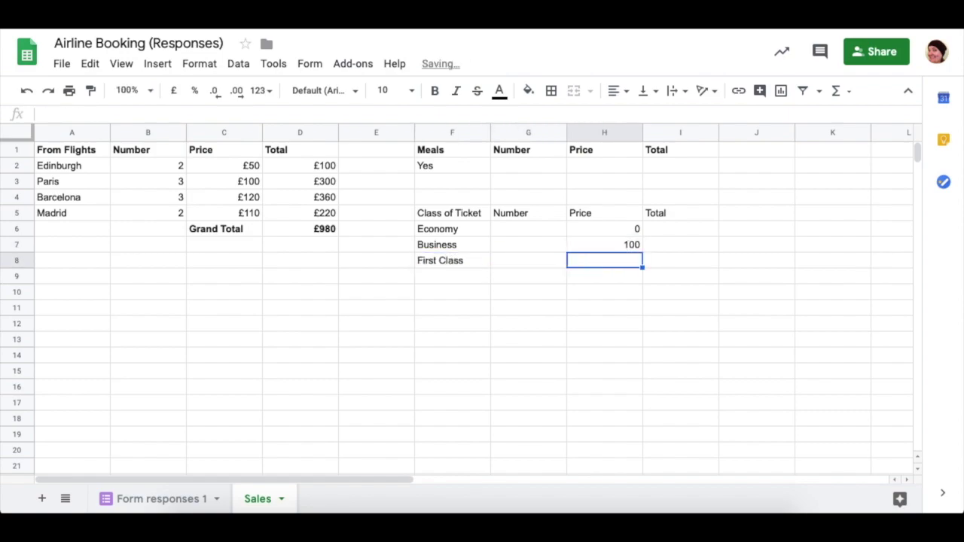
text(200)
key(Tab)
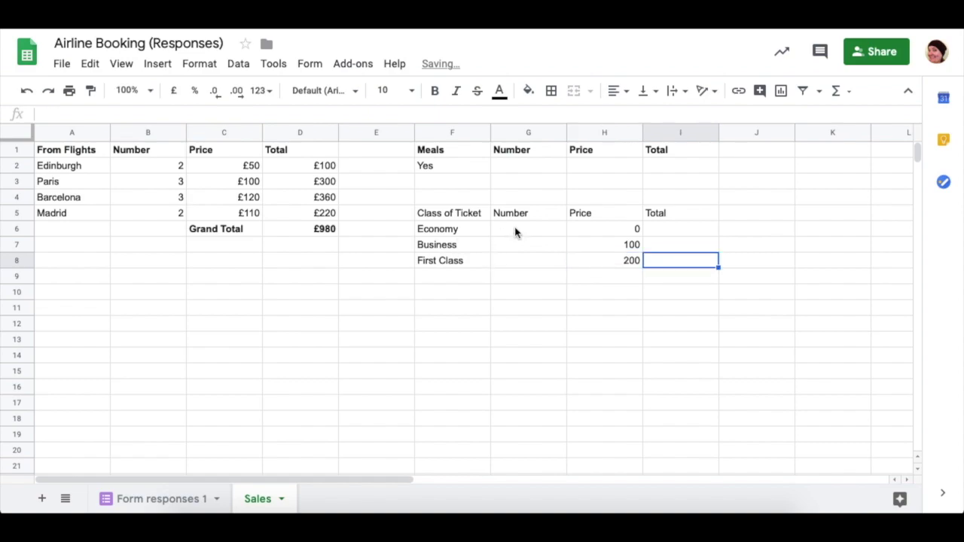
drag(458, 215, 659, 223)
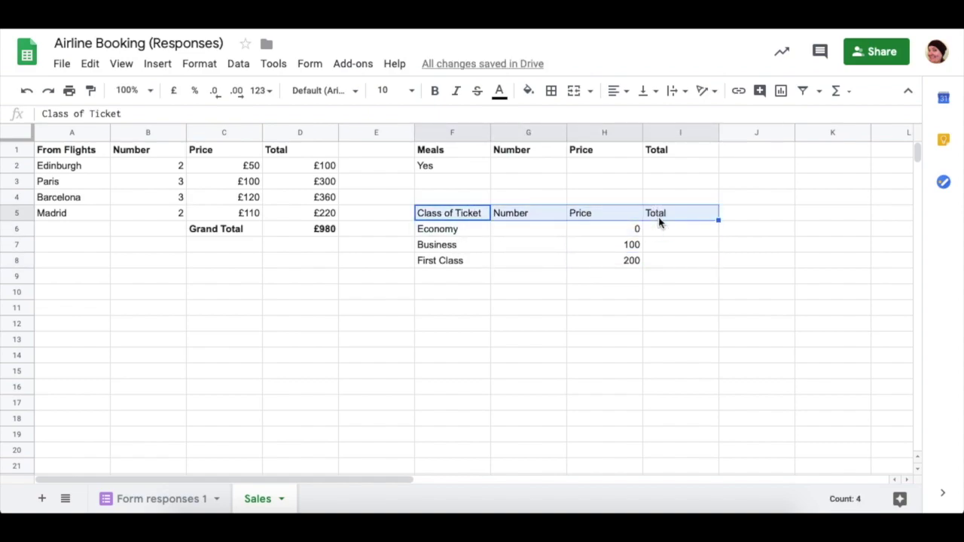
key(ctrl+b)
Link G6:G8 to the Form responses 1 counts from N3: Economy 3, Business 3, First Class 4.
mouse_move(507, 228)
mouse_down()
mouse_move(510, 260)
mouse_move(512, 235)
mouse_up()
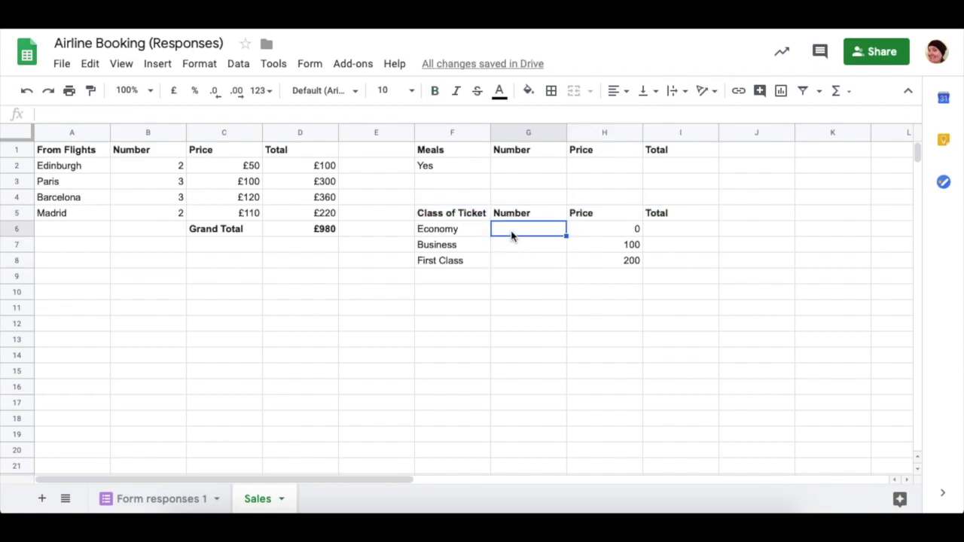
text(=)
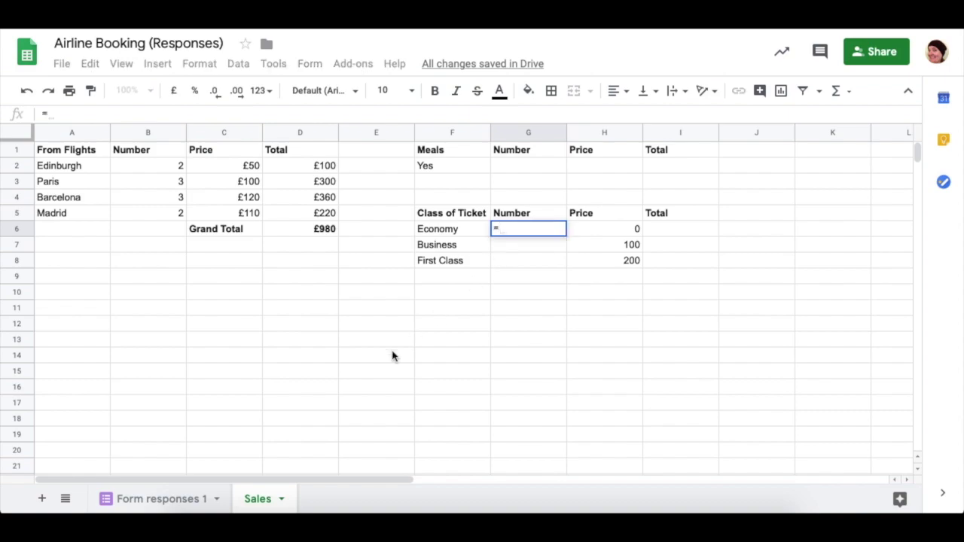
click(184, 495)
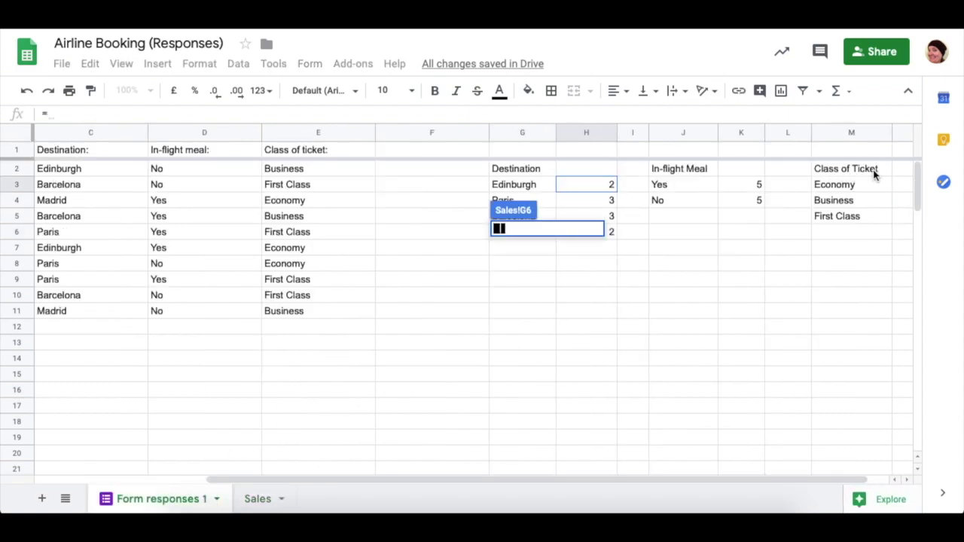
click(808, 186)
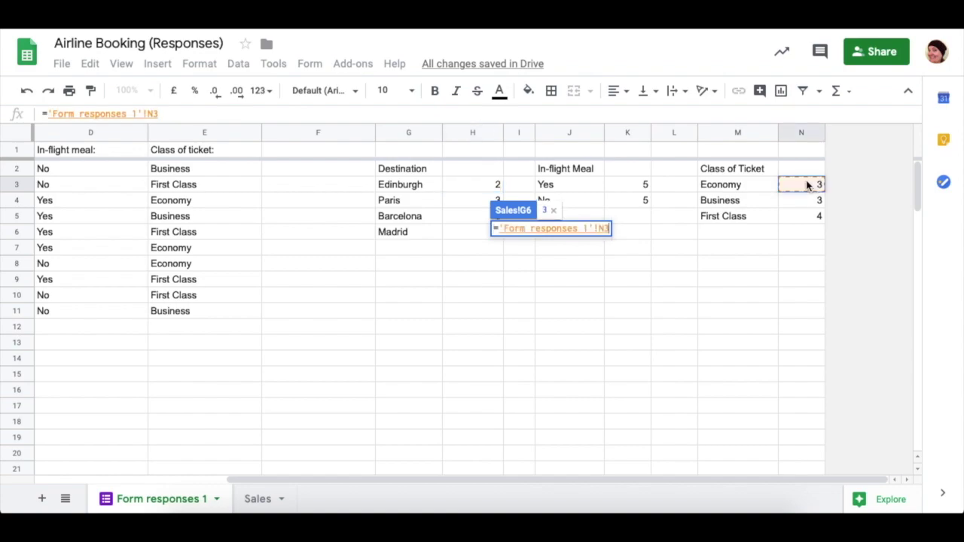
key(Return)
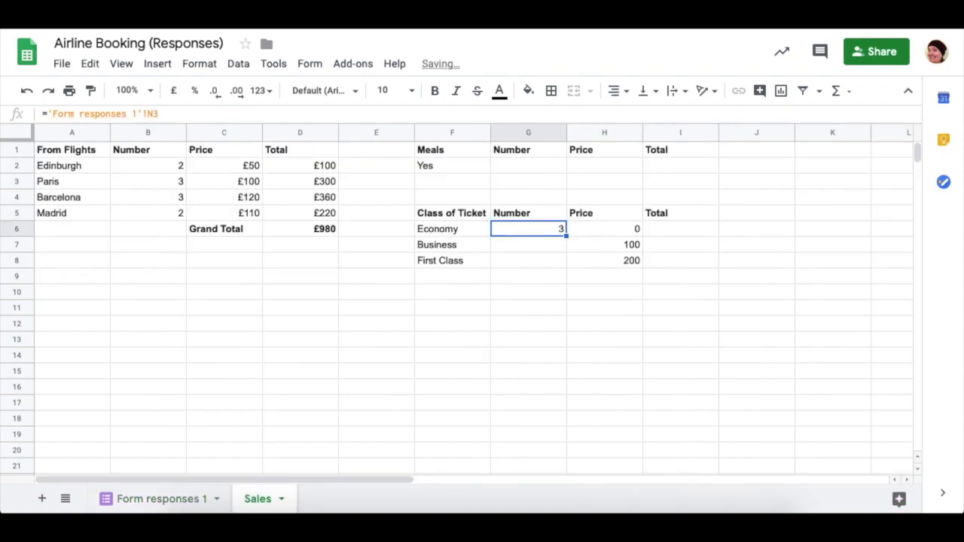
drag(565, 235, 565, 264)
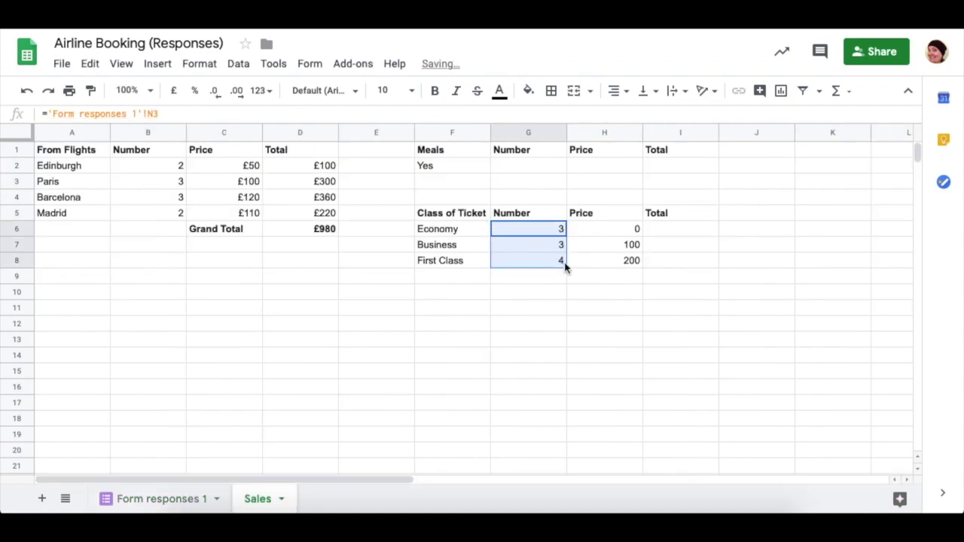
click(681, 235)
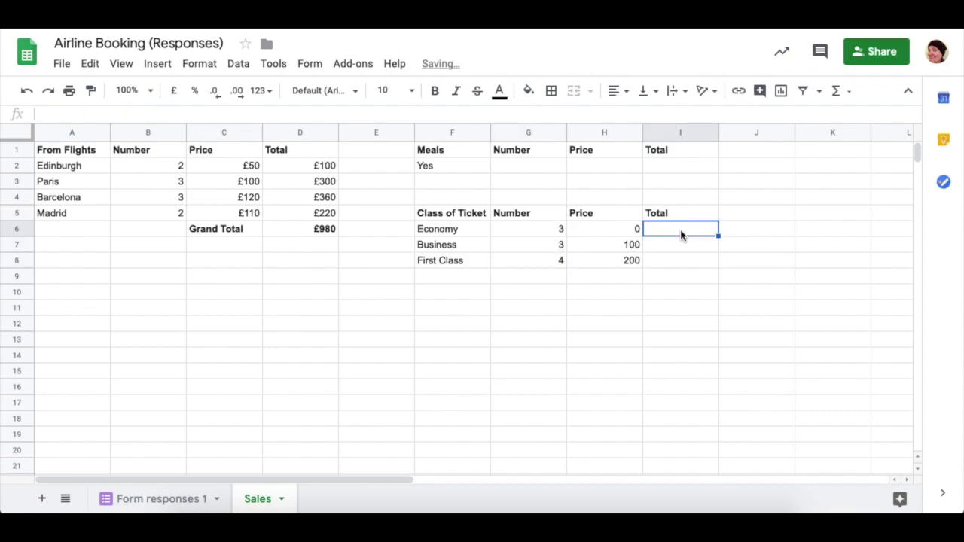
drag(681, 235, 680, 259)
click(506, 172)
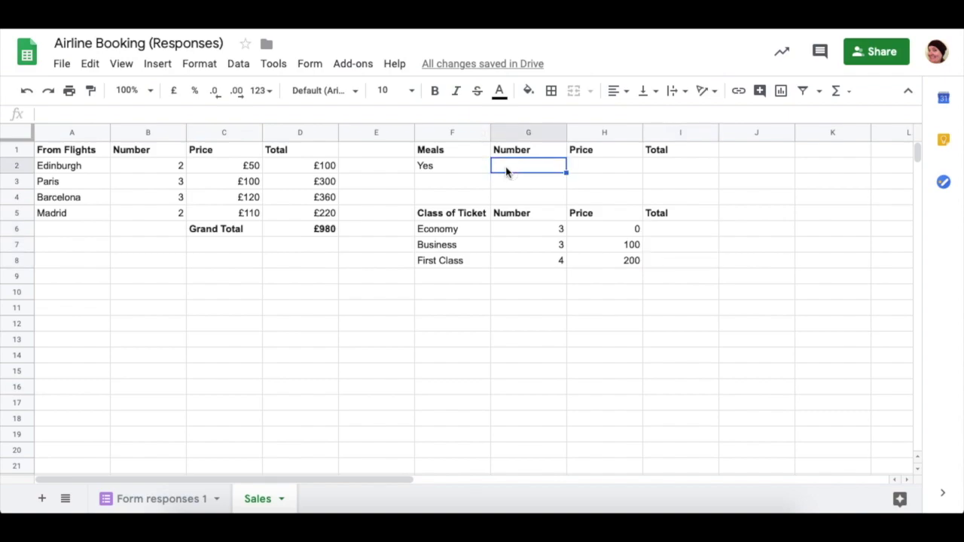
click(660, 167)
click(604, 170)
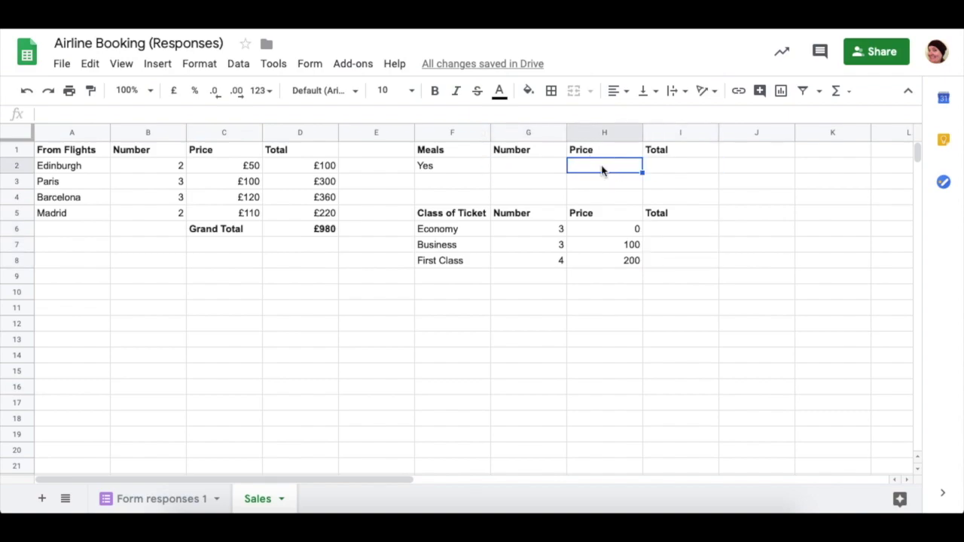